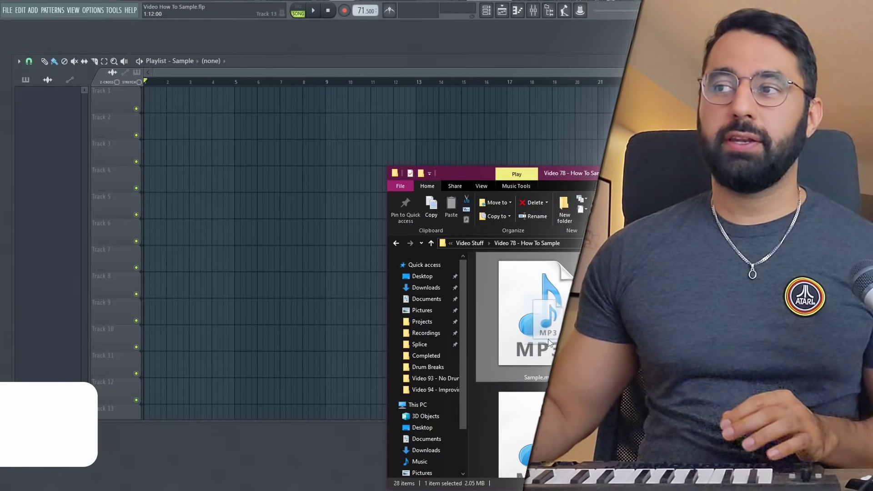
Step: Drop Sample.mp3 onto Track 1 of the Playlist at tempo 71.5 and audition it
drag(536, 313, 155, 102)
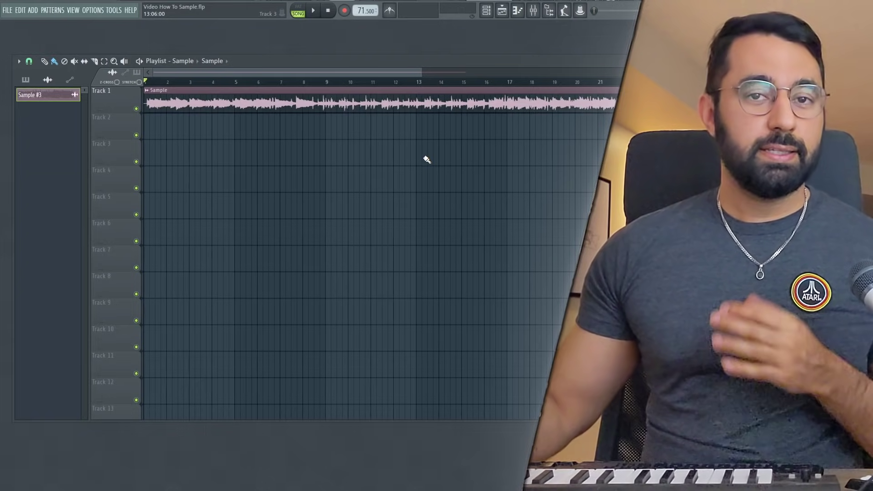
scroll(427, 159, up, 3)
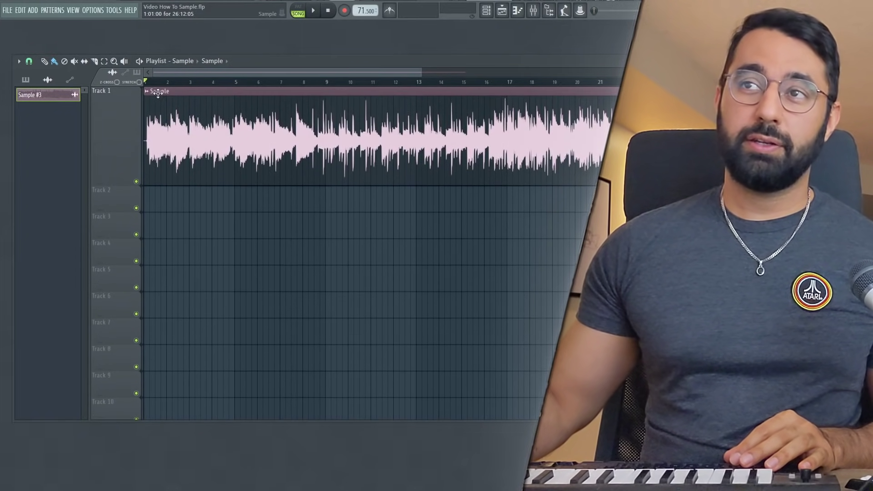
drag(194, 76, 211, 75)
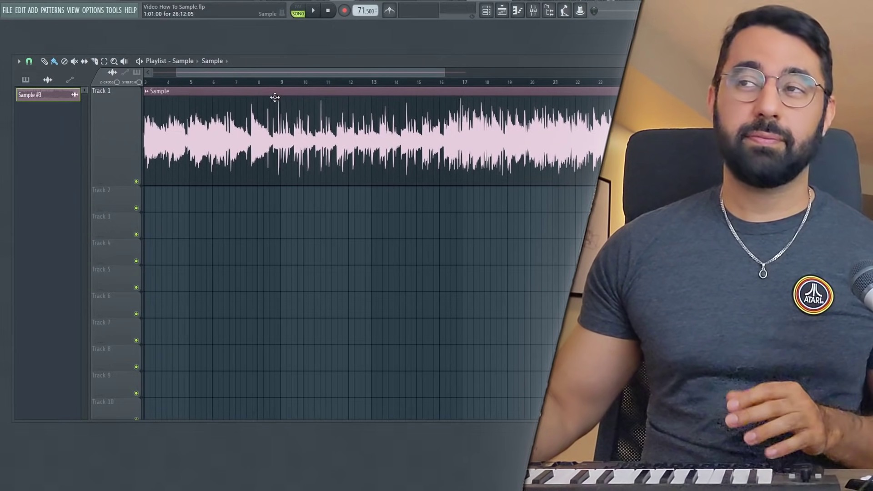
key(space)
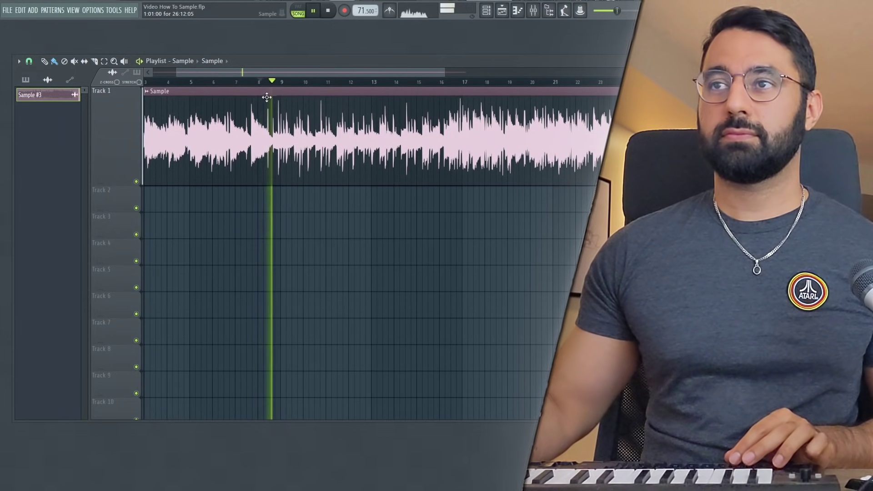
ctrl+scroll(267, 99, up, 5)
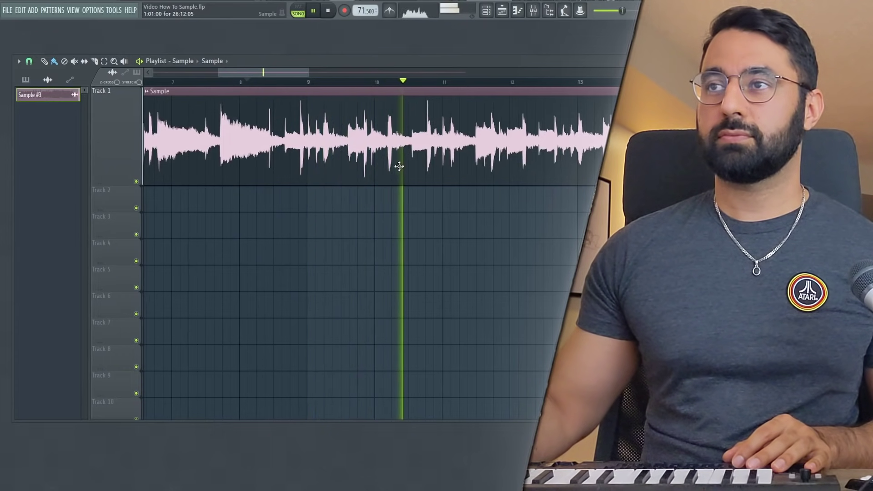
key(space)
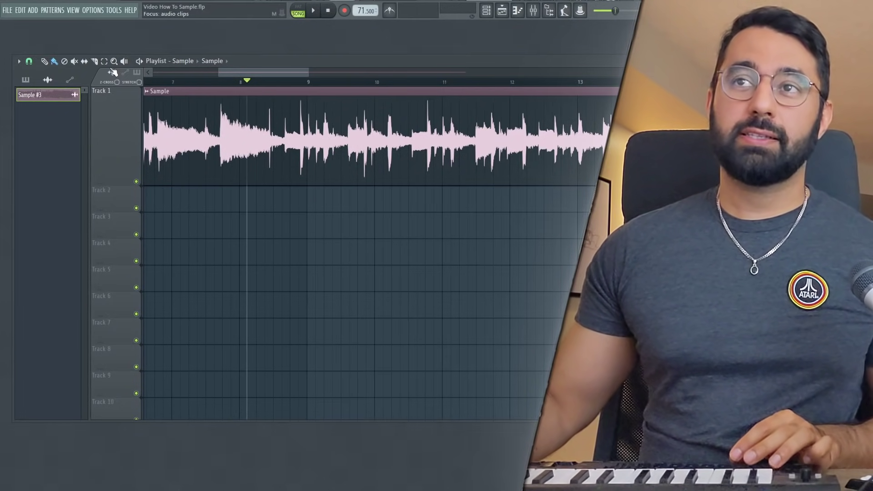
Step: Use the Slice tool to cut the Sample clip after its first phrase and remove the rest
click(95, 62)
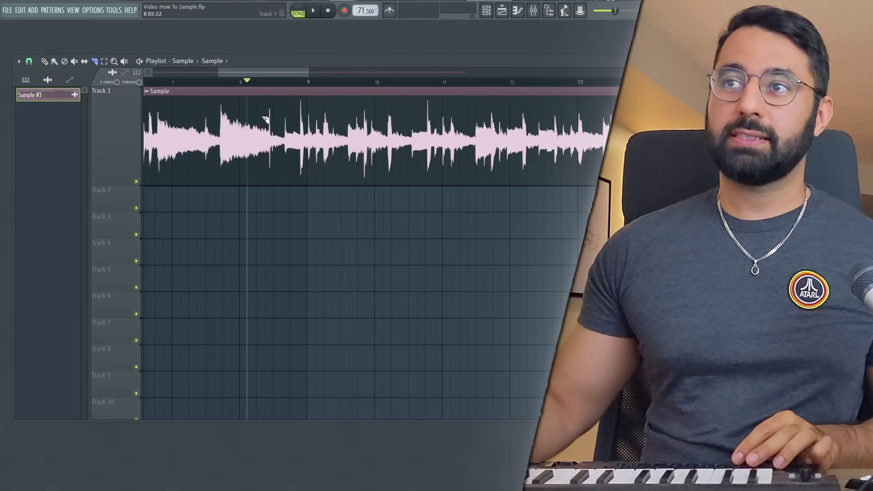
scroll(287, 121, up, 8)
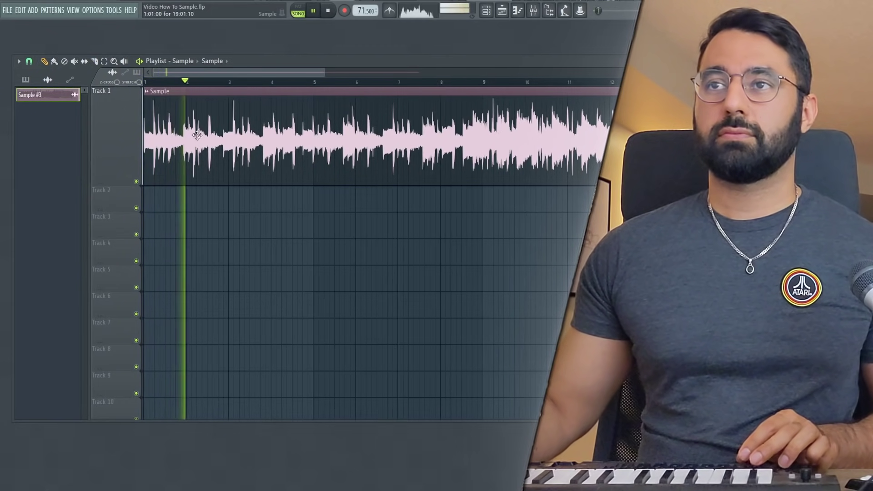
scroll(215, 149, up, 3)
scroll(216, 149, up, 3)
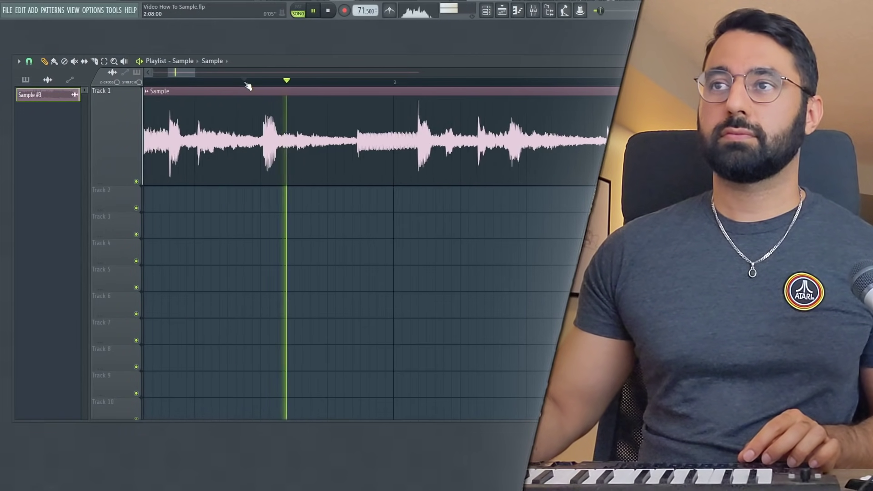
click(94, 61)
Step: Play back the trimmed loop, just under two bars long
key(space)
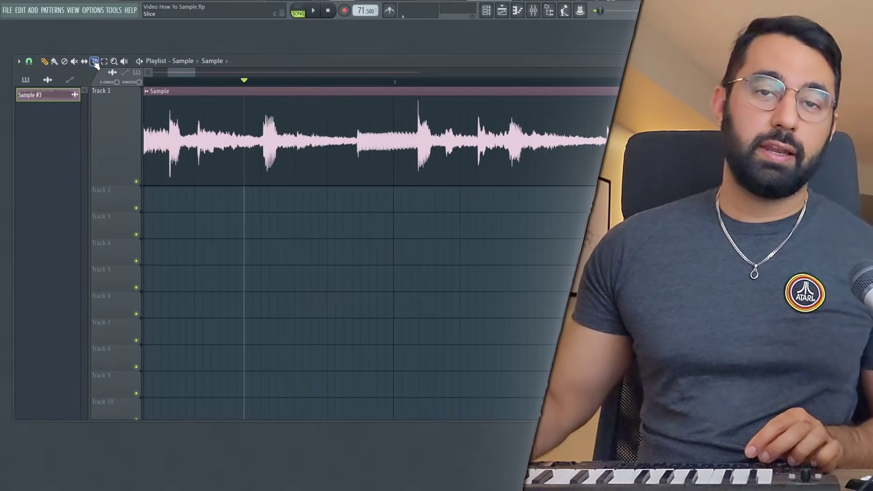
scroll(361, 154, up, 2)
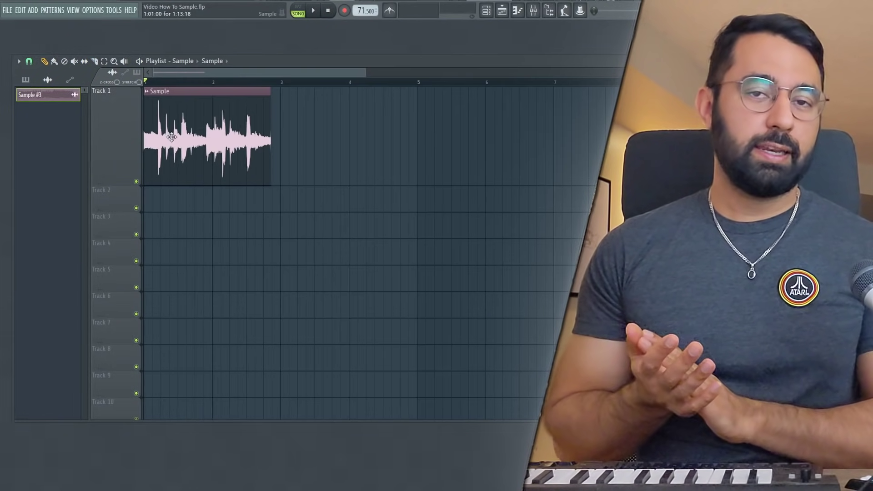
key(space)
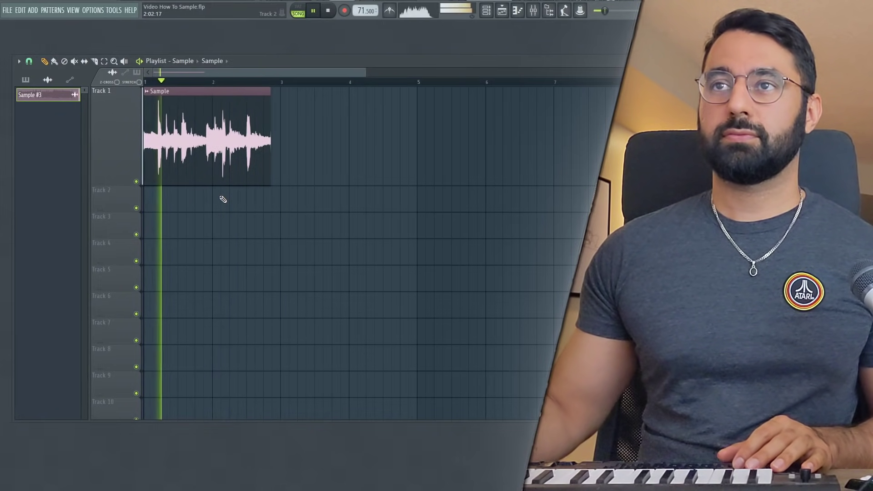
key(space)
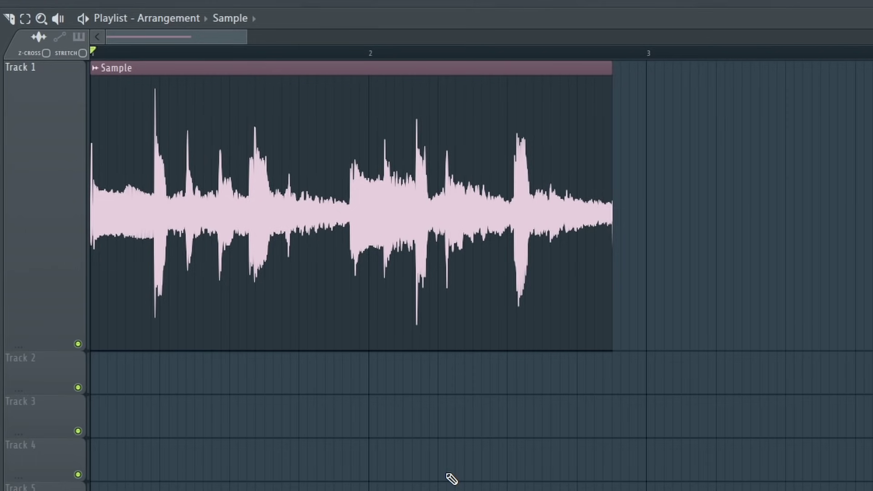
Step: Stretch the Sample clip's right edge out to bar 3 and play the two-bar loop
key(space)
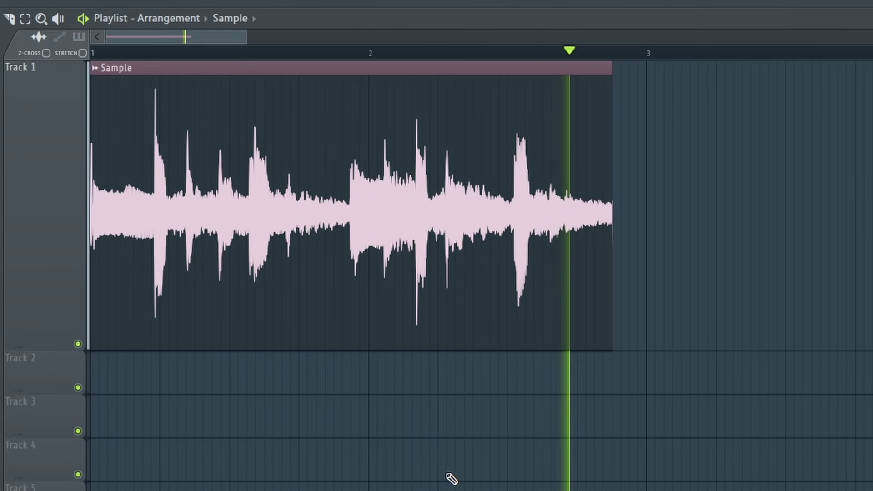
key(space)
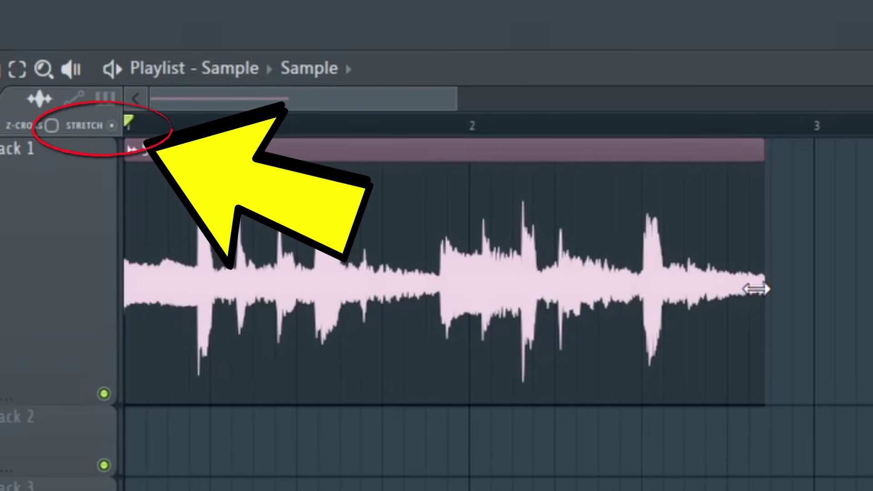
drag(754, 288, 805, 293)
key(space)
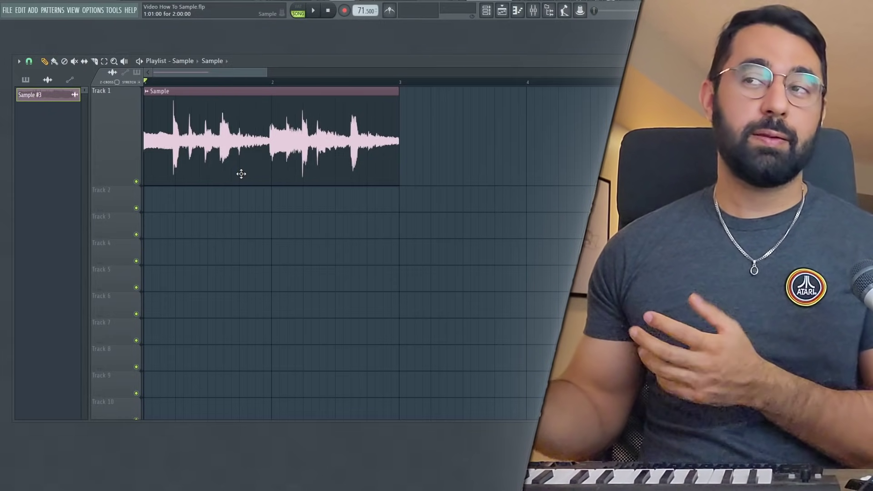
Step: Set the Sample channel's time stretching mode from Resample to e3 generic
double_click(175, 123)
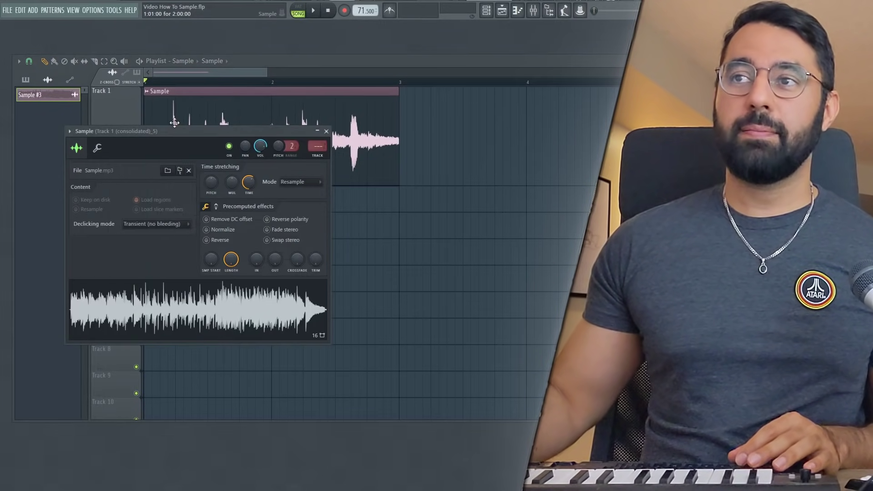
click(289, 182)
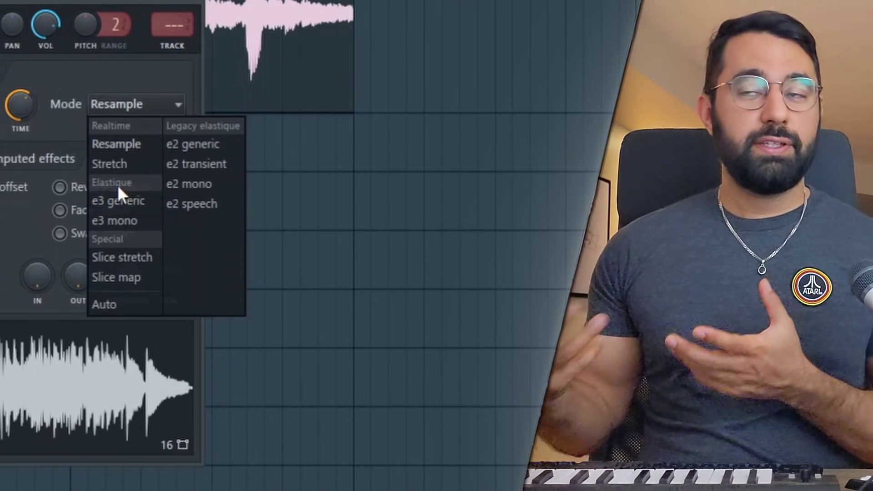
click(117, 200)
click(149, 103)
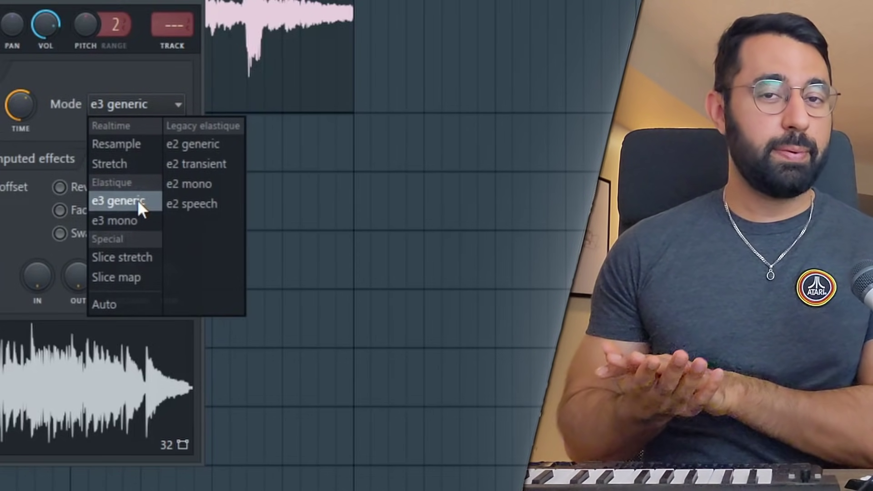
click(117, 201)
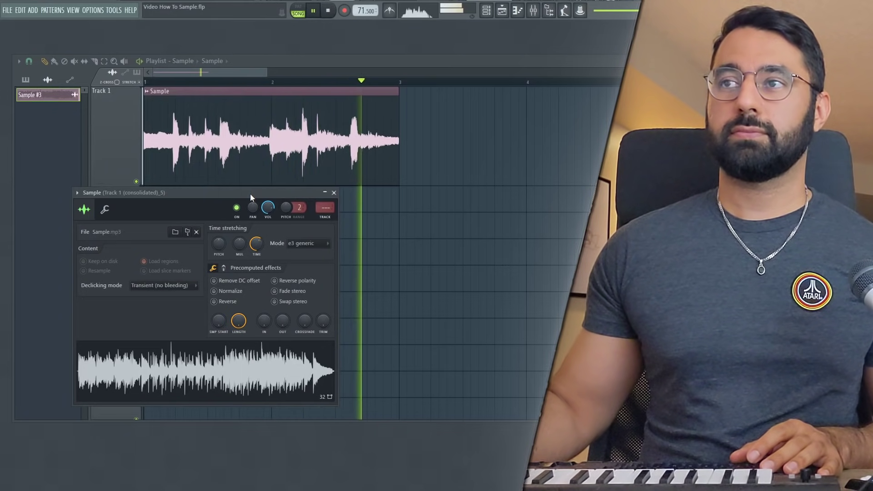
Step: Place the Beat 1 pattern on Track 2 and audition it with the re-stretched loop
key(space)
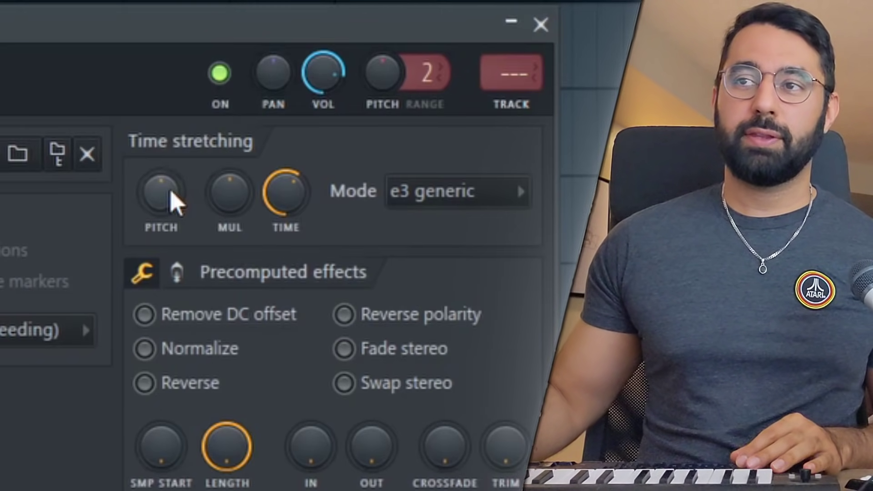
drag(220, 244, 220, 242)
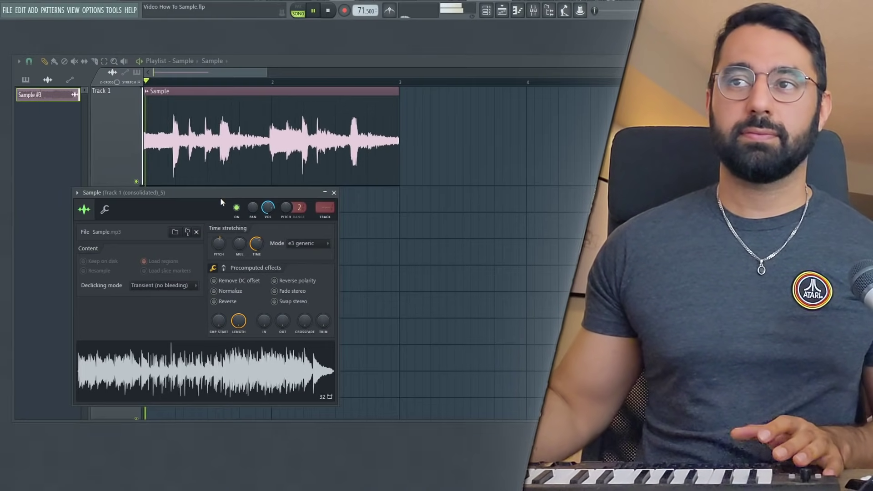
key(space)
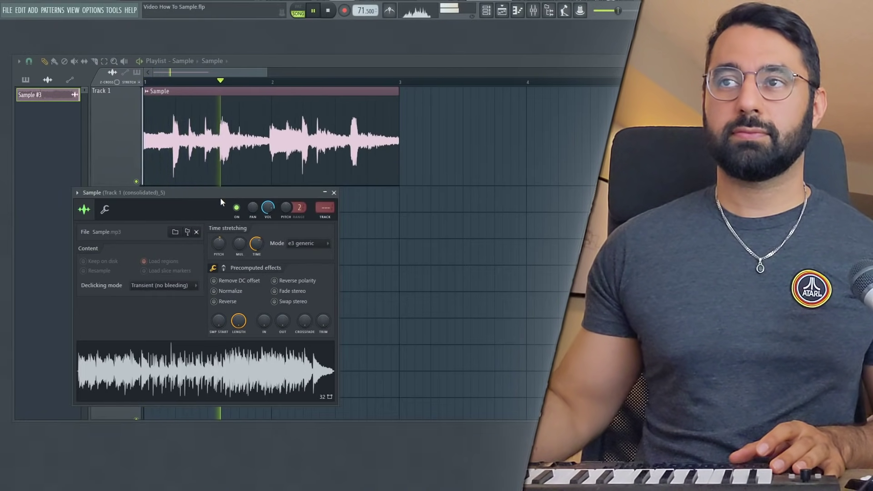
key(space)
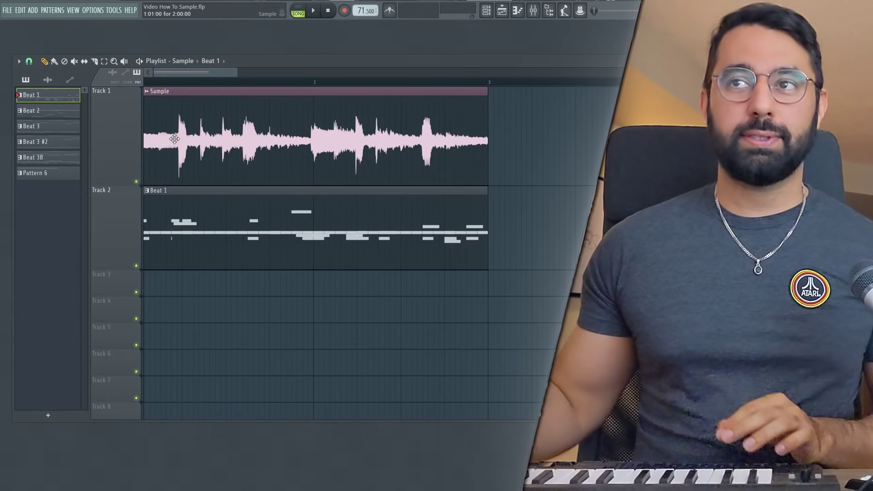
Step: Play the Sample clip together with the Beat 1 pattern
scroll(188, 74, up, 1)
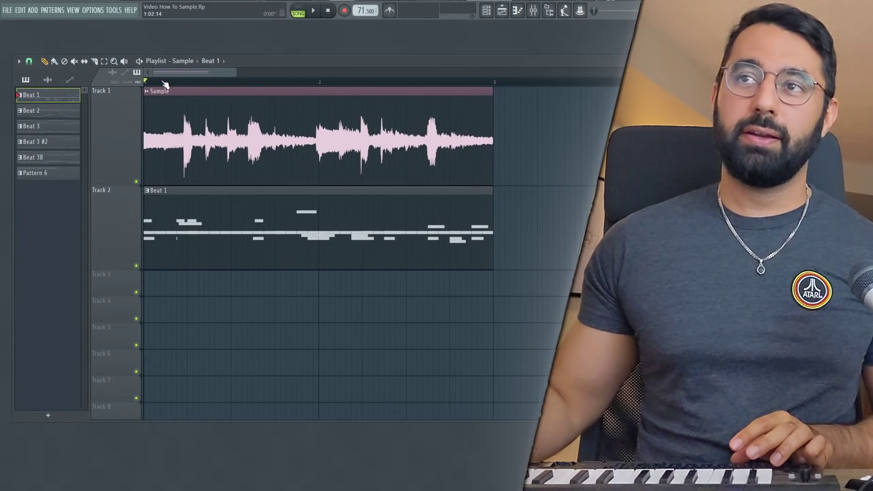
key(space)
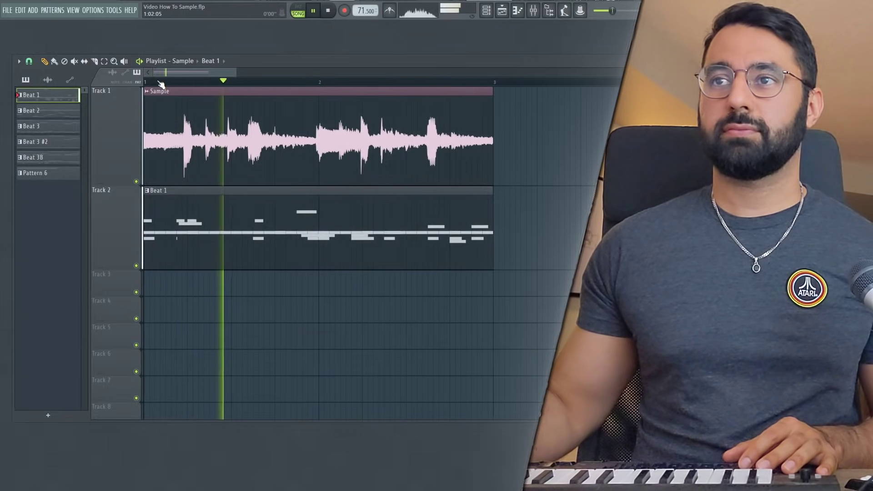
key(space)
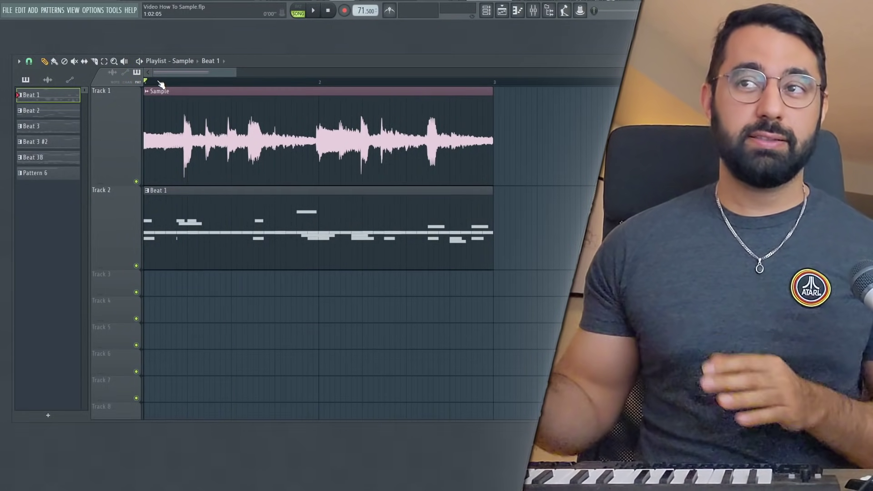
Step: Set the song position partway into the arrangement, then move it earlier
scroll(167, 132, up, 3)
scroll(167, 132, up, 2)
scroll(162, 77, up, 2)
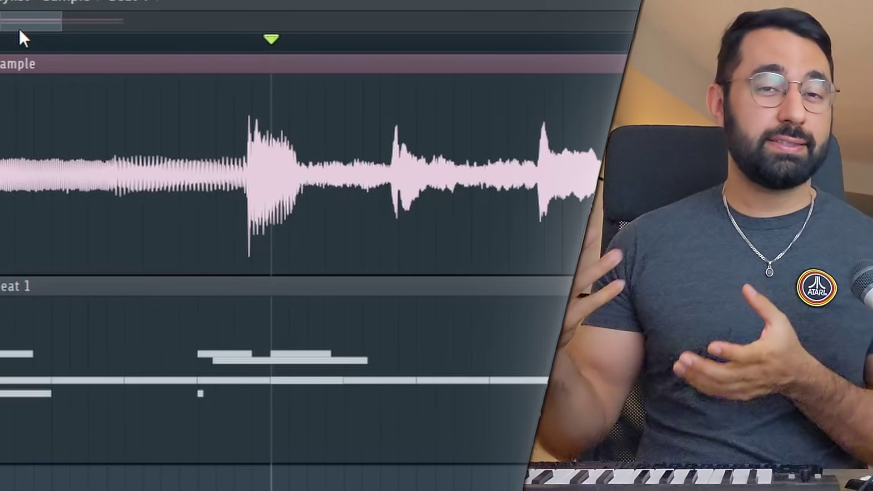
click(268, 48)
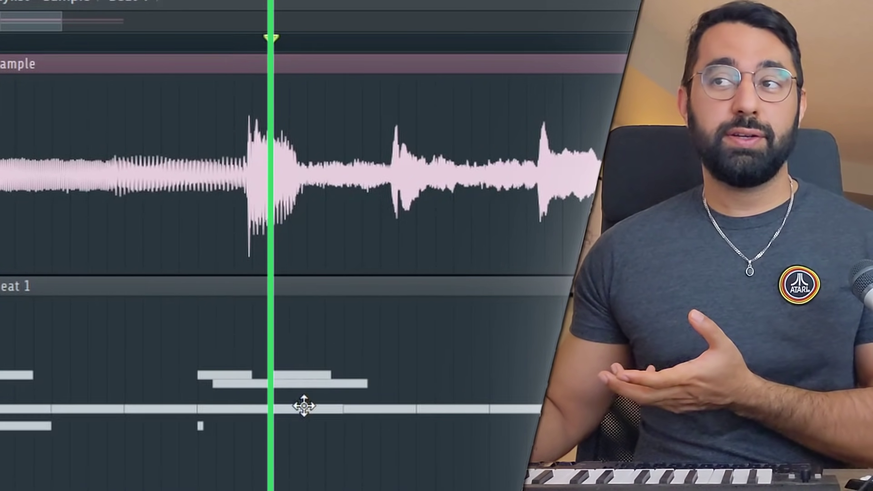
drag(271, 51, 253, 44)
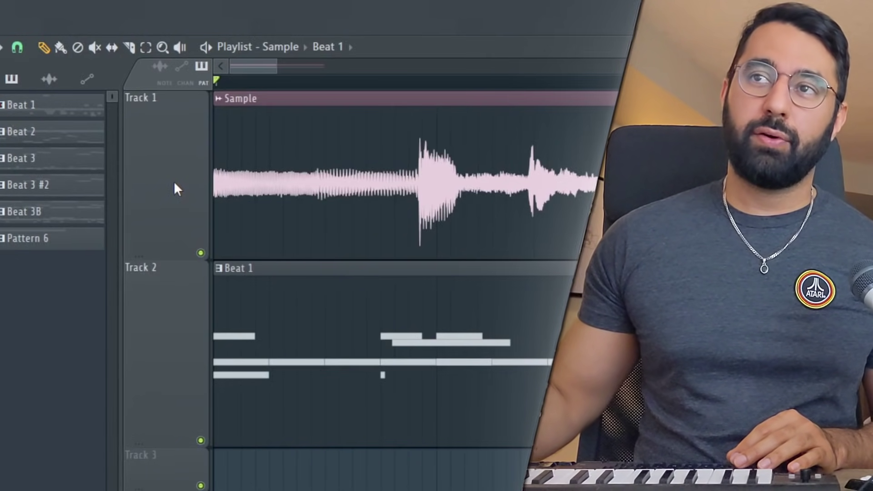
Step: Consolidate Track 1 from track start into 'Track 1 (consolidated)' and shrink the Sample lane
right_click(175, 184)
mouse_move(215, 336)
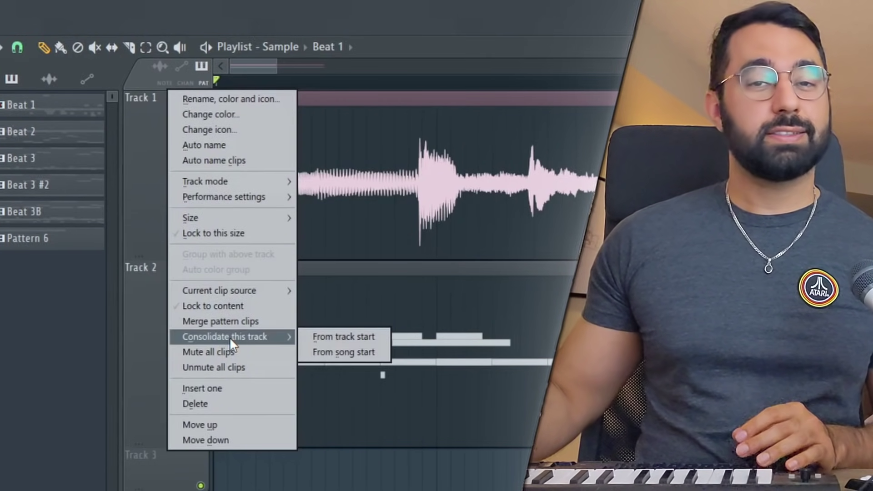
click(329, 339)
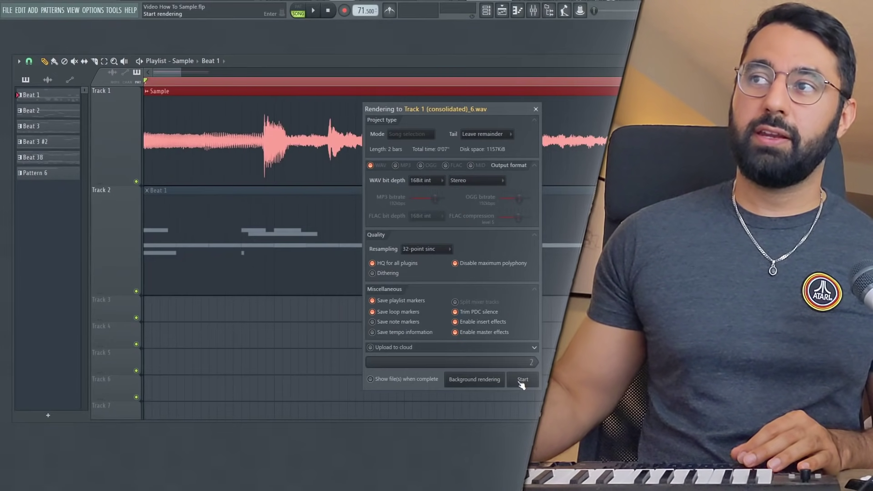
click(522, 380)
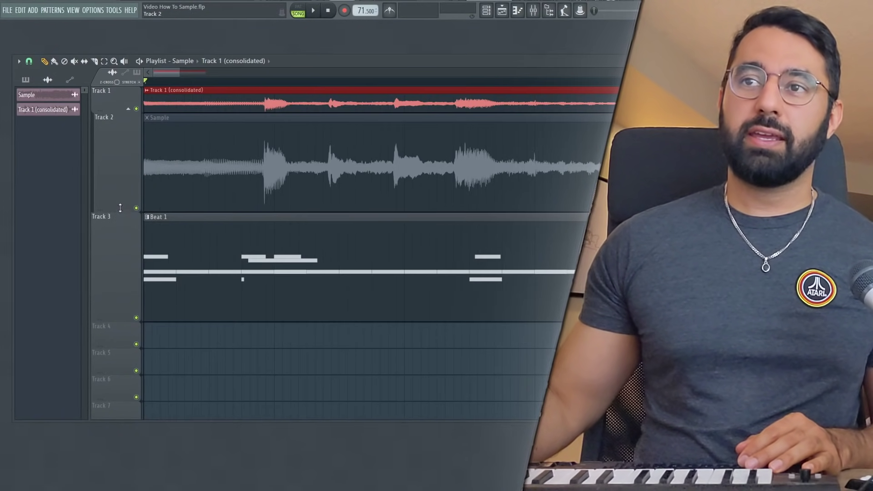
drag(120, 210, 120, 182)
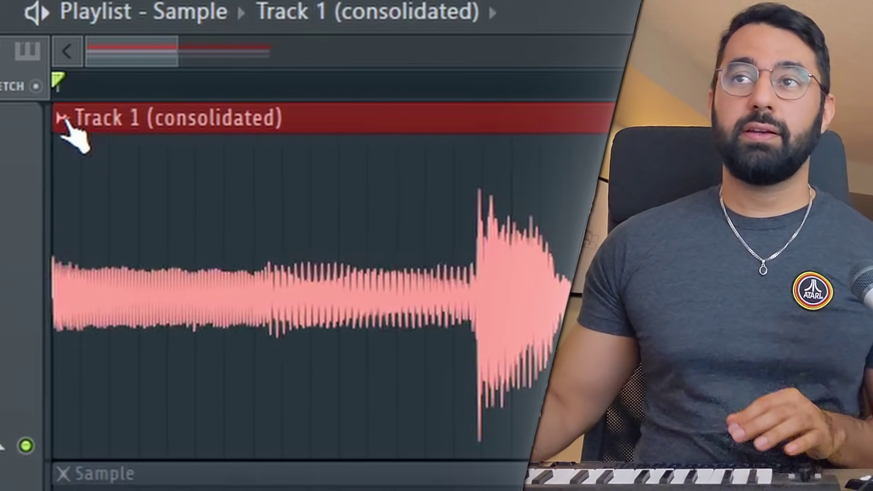
Step: Briefly open the consolidated clip, then the original Sample, in Newtime, enlarging the Sample lane
right_click(69, 123)
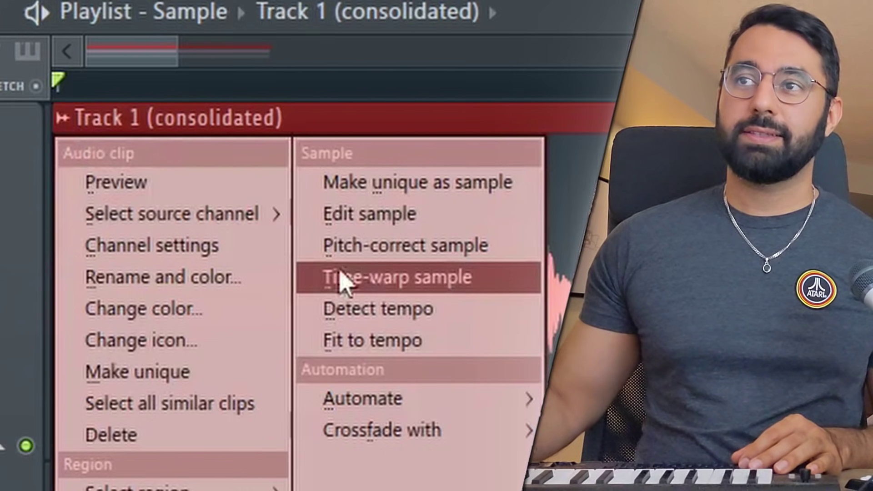
click(386, 298)
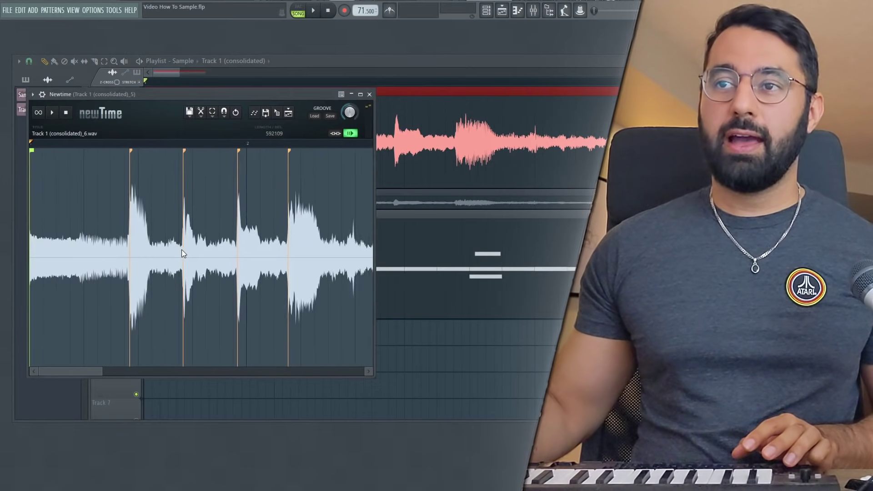
scroll(181, 251, down, 5)
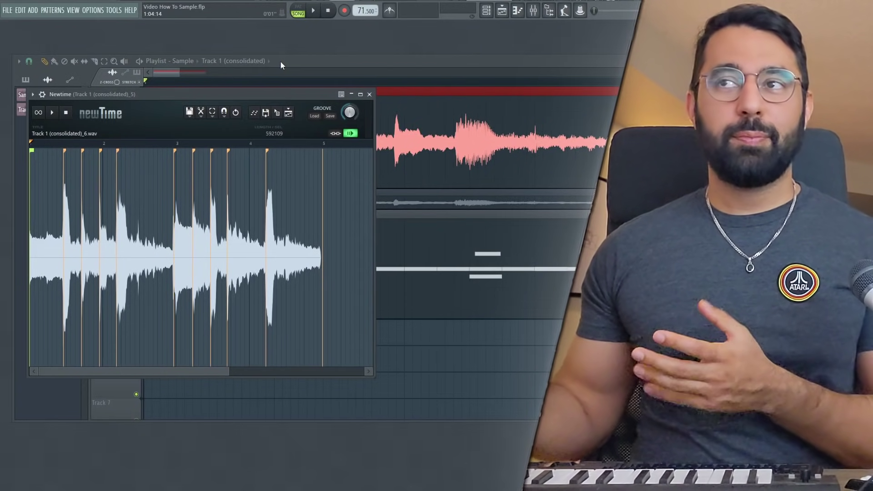
key(Escape)
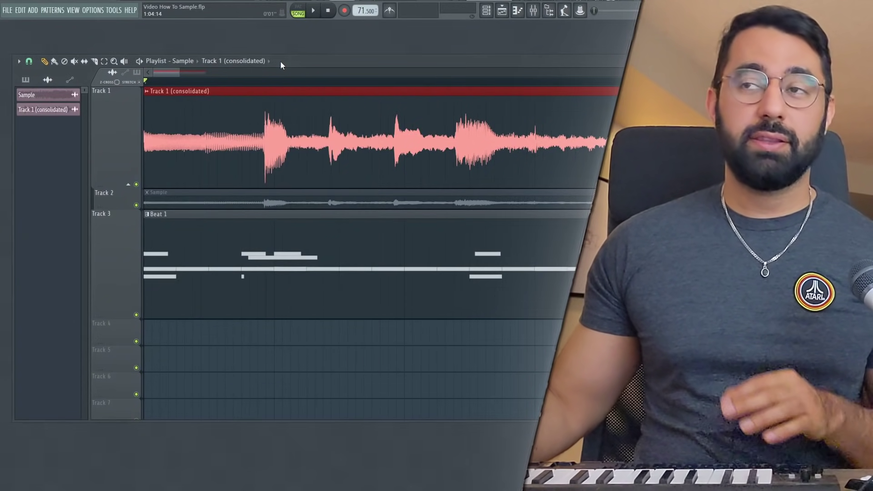
drag(113, 207, 113, 275)
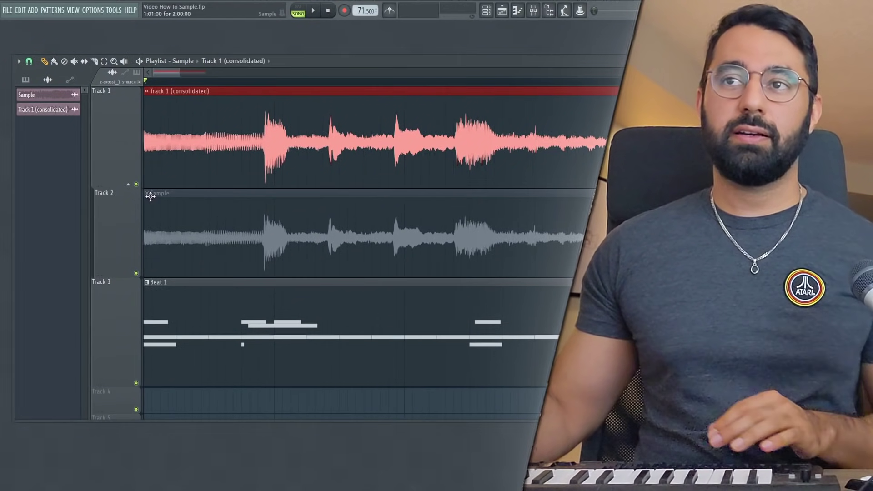
click(150, 194)
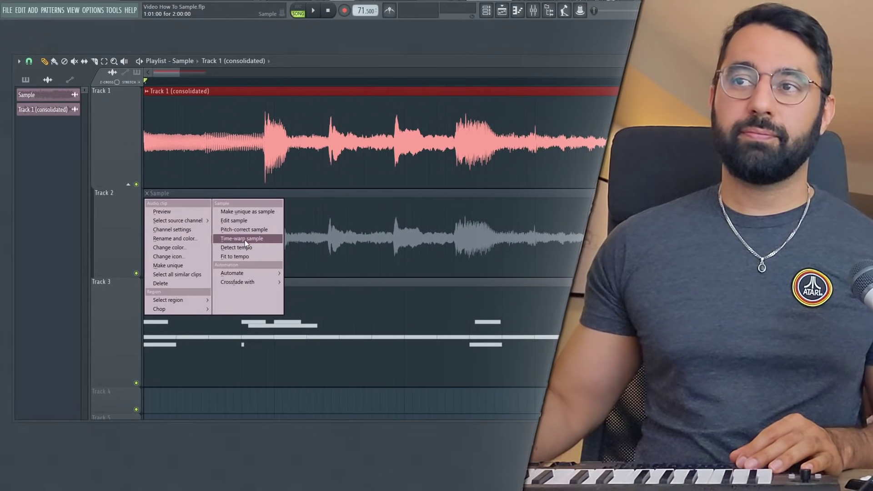
click(244, 239)
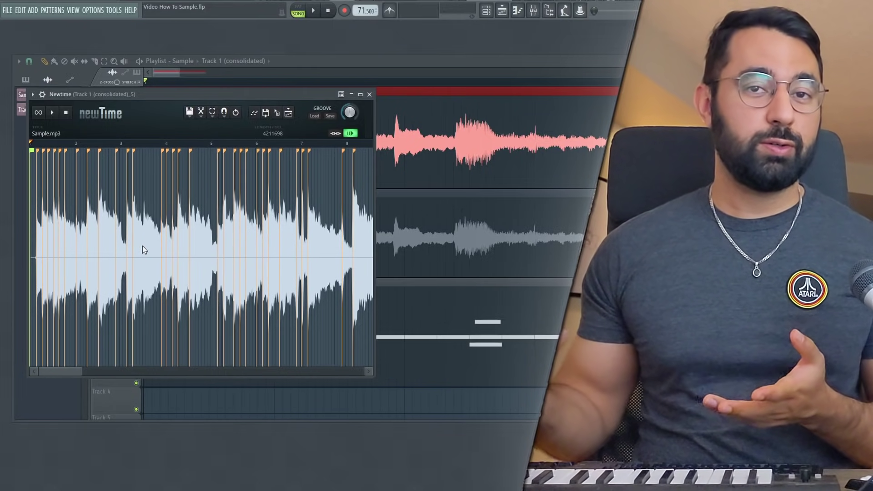
click(369, 94)
Step: Open Track 1 (consolidated) in Newtime via Time-warp sample and play its slices
click(148, 91)
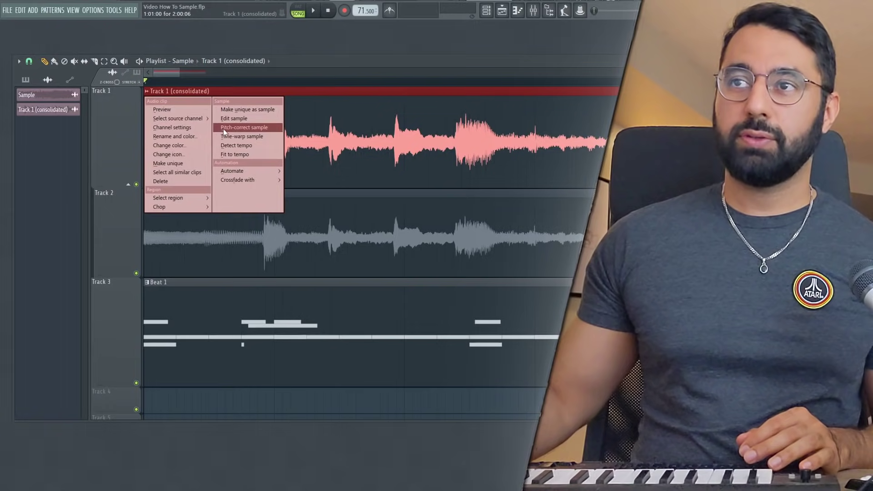
click(235, 135)
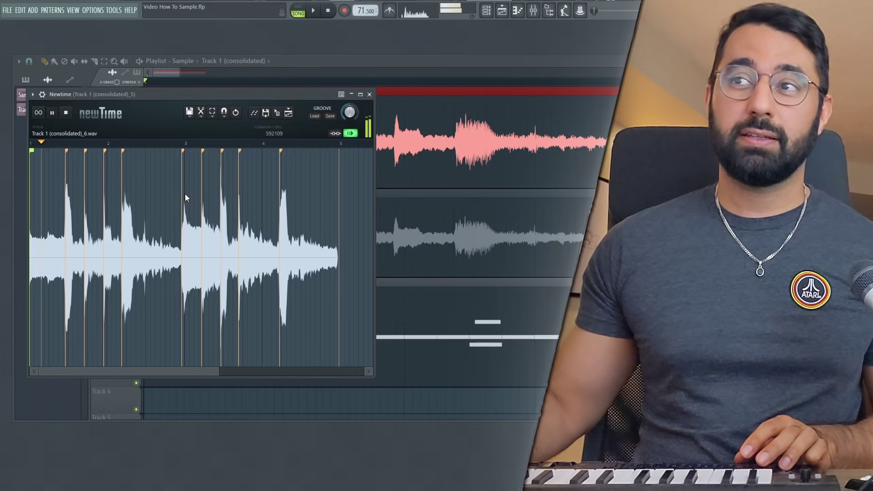
key(space)
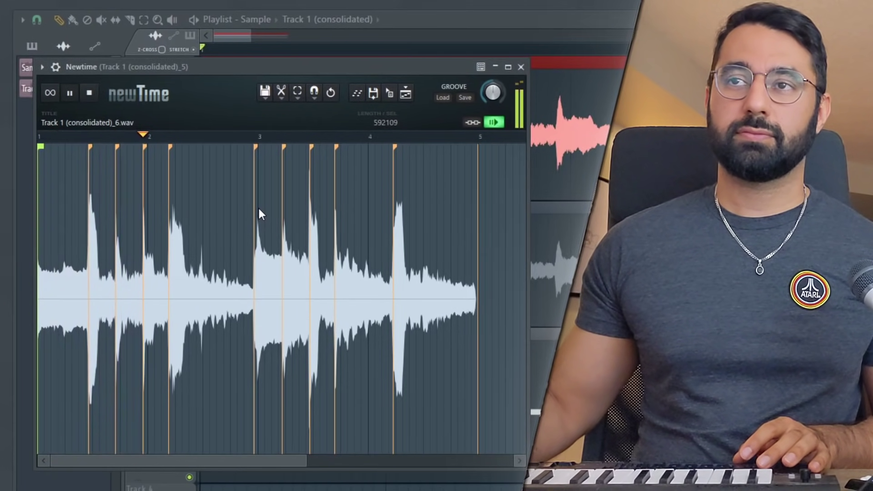
key(space)
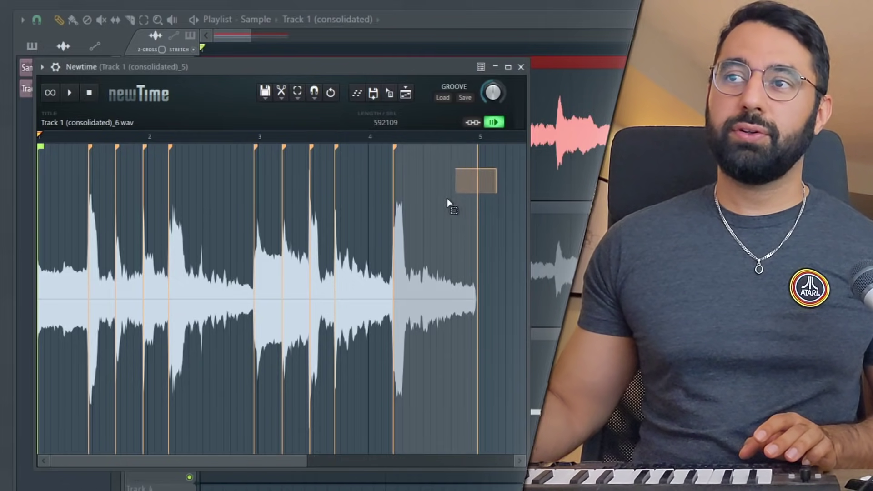
Step: Select all slices and drag the end marker from bar 5 to bar 3 (296054 samples)
drag(441, 205, 31, 282)
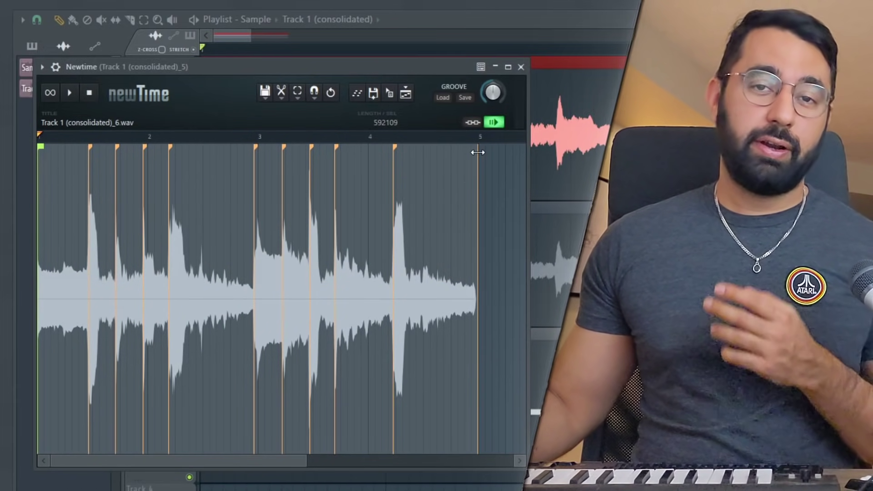
drag(478, 152, 259, 156)
key(space)
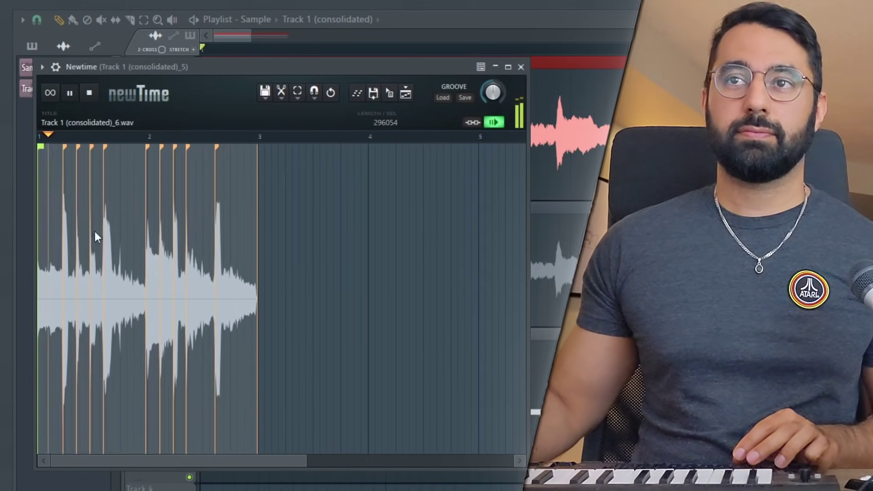
Step: Audition the time-compressed clip and zoom in on the Newtime waveform
scroll(51, 236, up, 4)
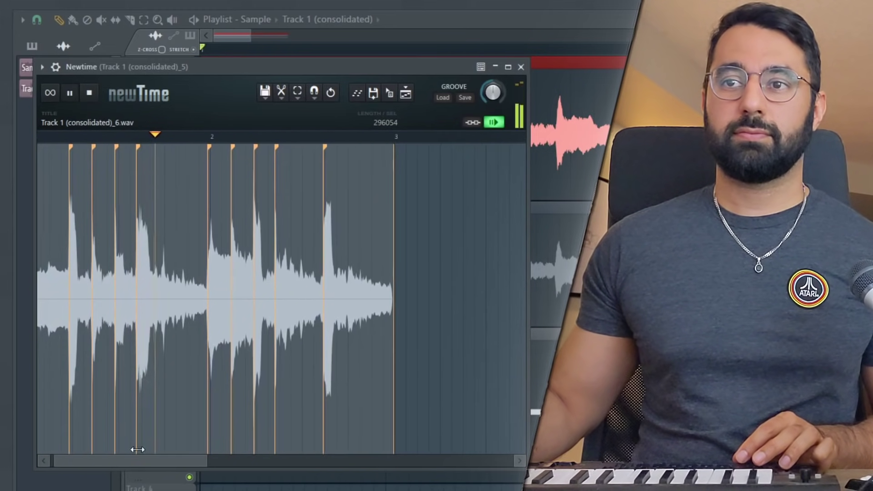
drag(138, 459, 121, 460)
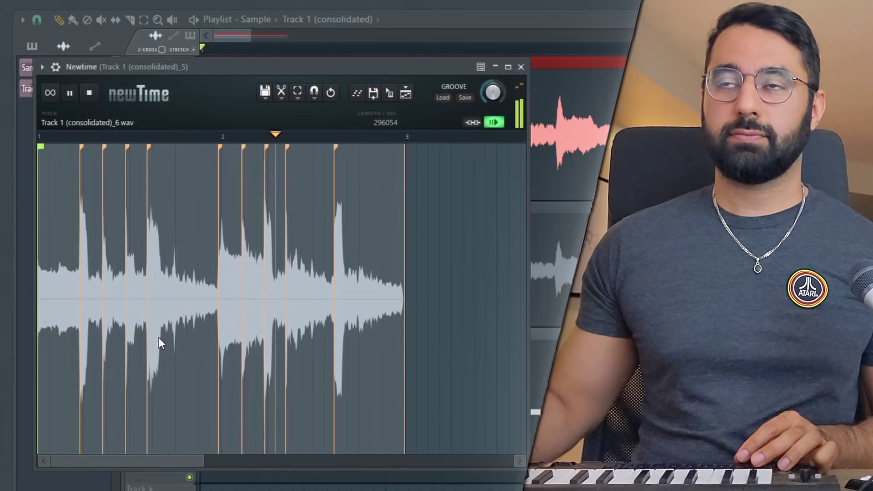
key(space)
scroll(107, 356, up, 2)
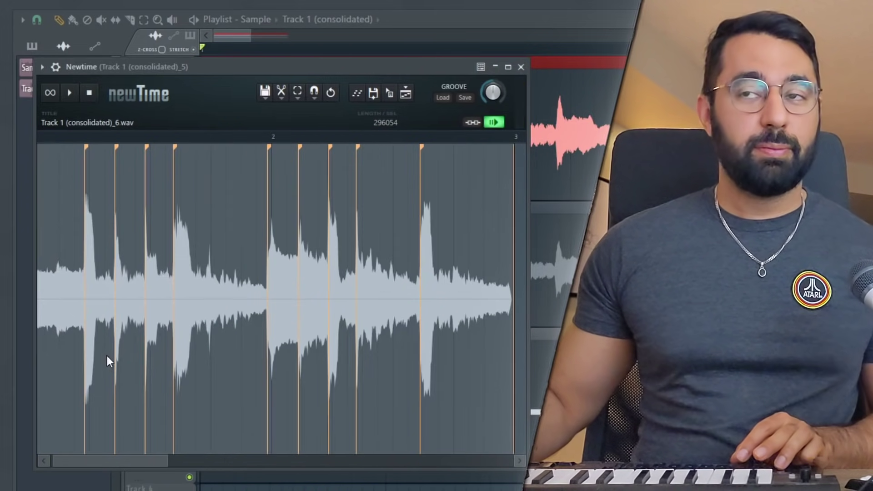
scroll(106, 357, up, 4)
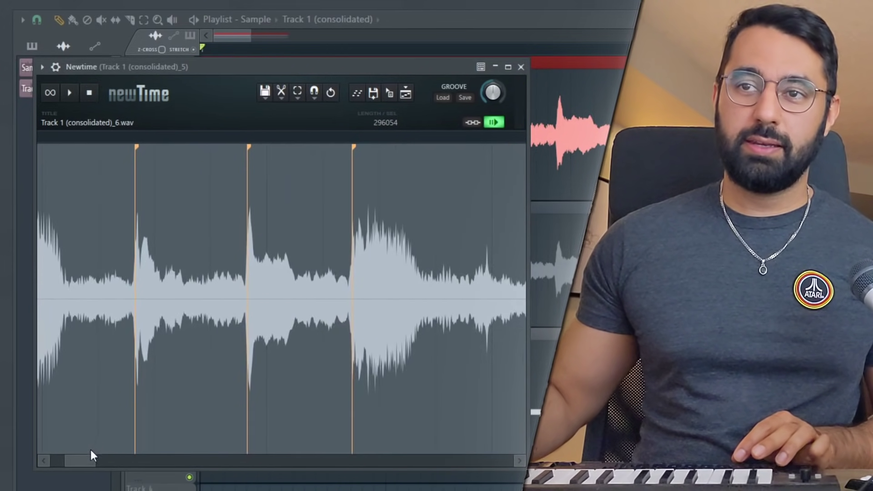
drag(91, 456, 77, 456)
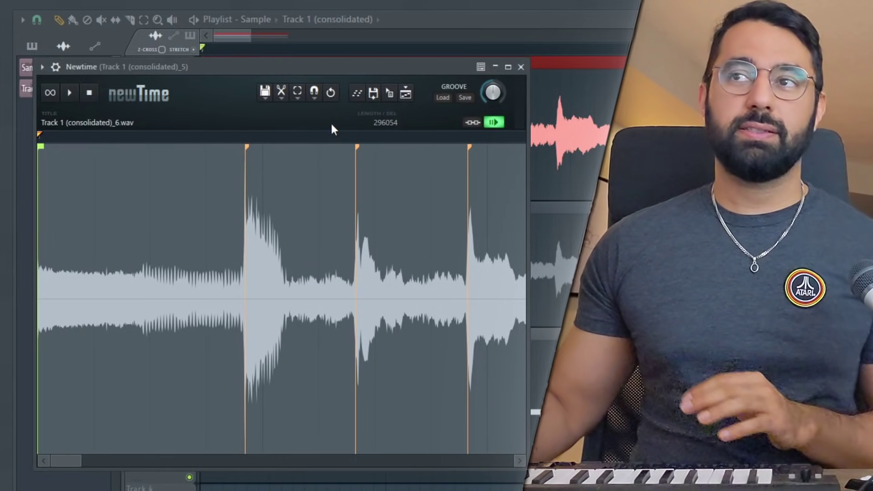
Step: Snap the Newtime slice markers to the grid and play the quantized loop
click(282, 95)
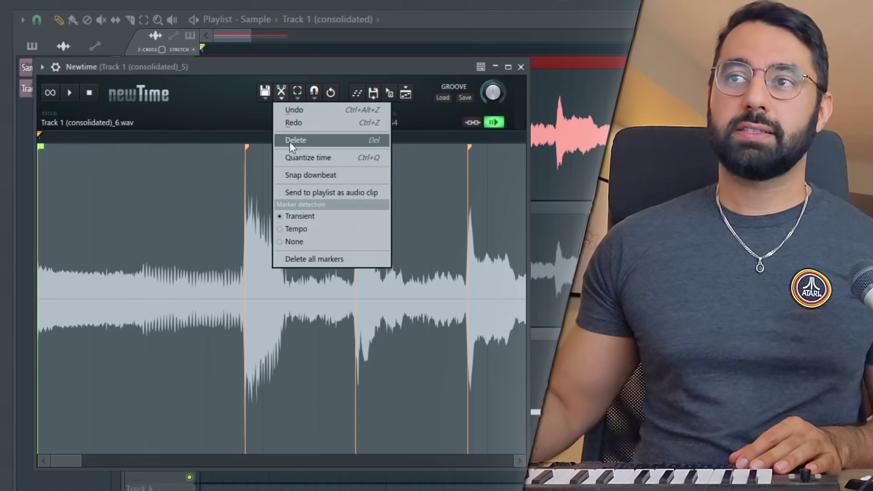
click(296, 158)
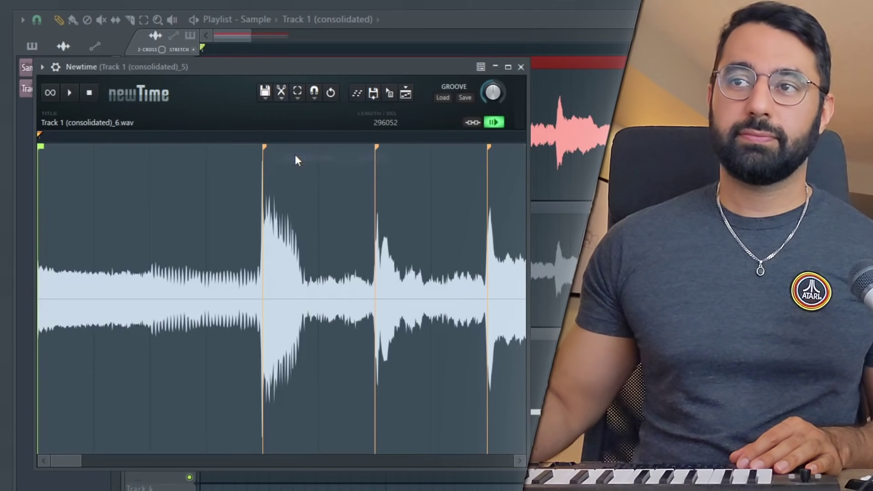
key(space)
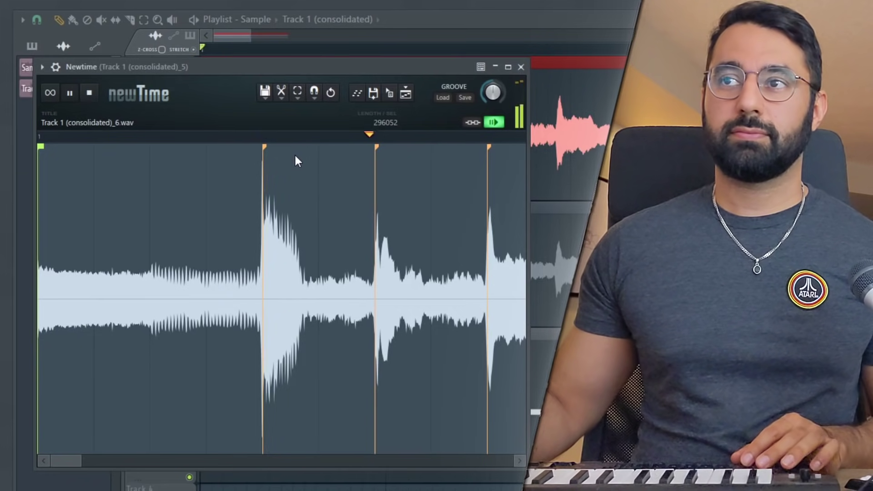
scroll(294, 195, down, 5)
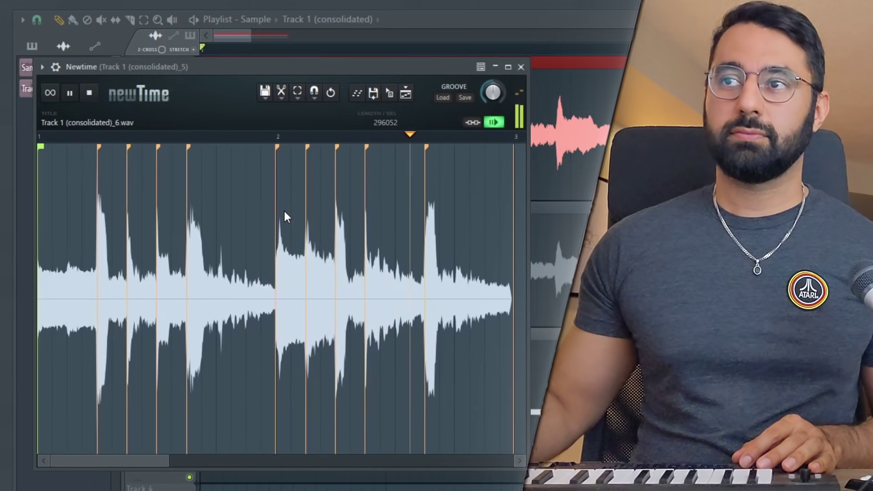
key(space)
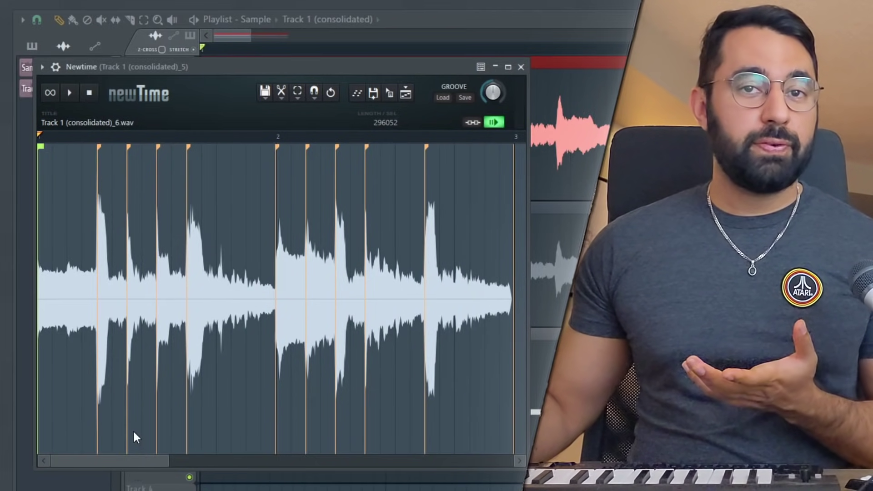
Step: Add a marker at the loop's start in Newtime
scroll(247, 212, up, 2)
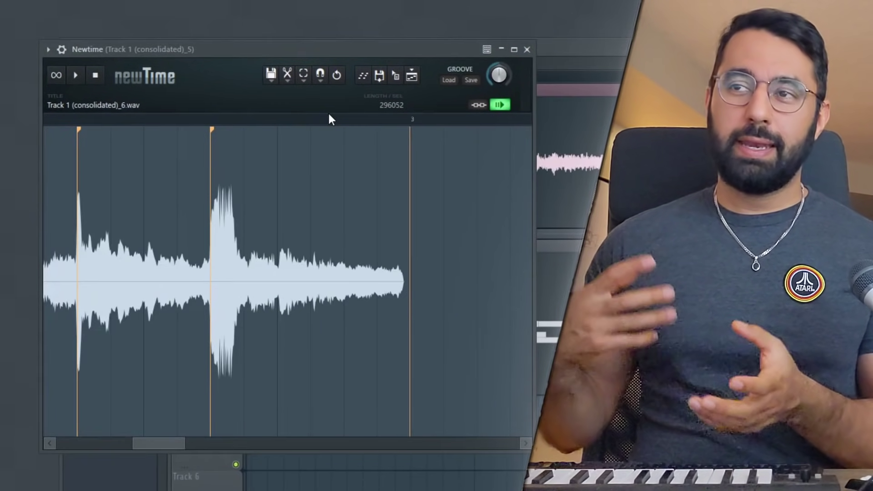
scroll(413, 268, up, 3)
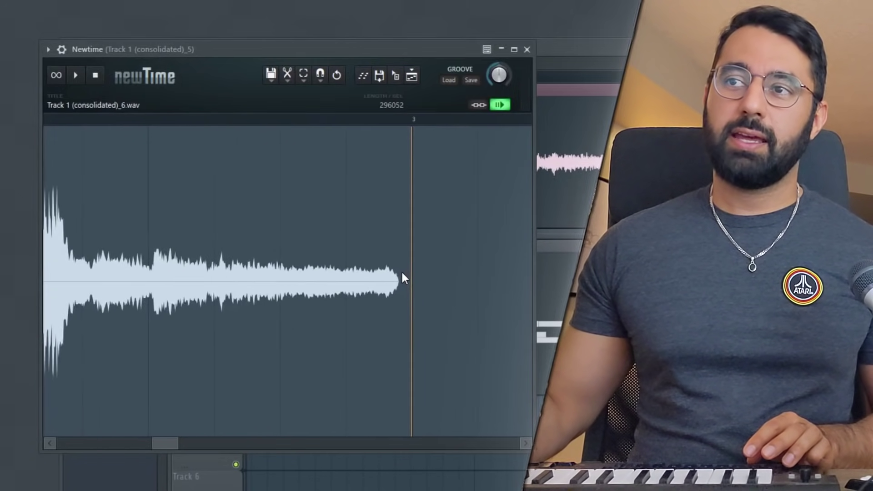
scroll(402, 272, up, 2)
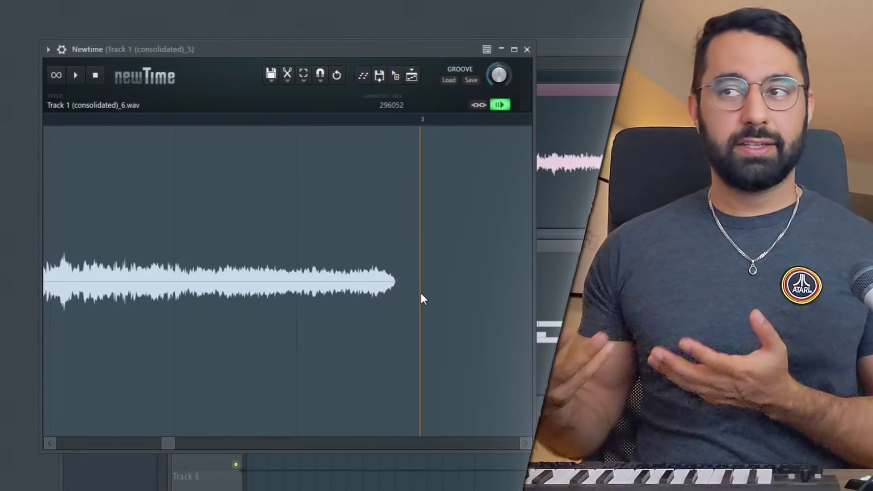
scroll(422, 293, down, 5)
click(79, 117)
Step: Loop the preview, extend the end to bar 3 (297682 samples), and send it to Track 3
click(56, 77)
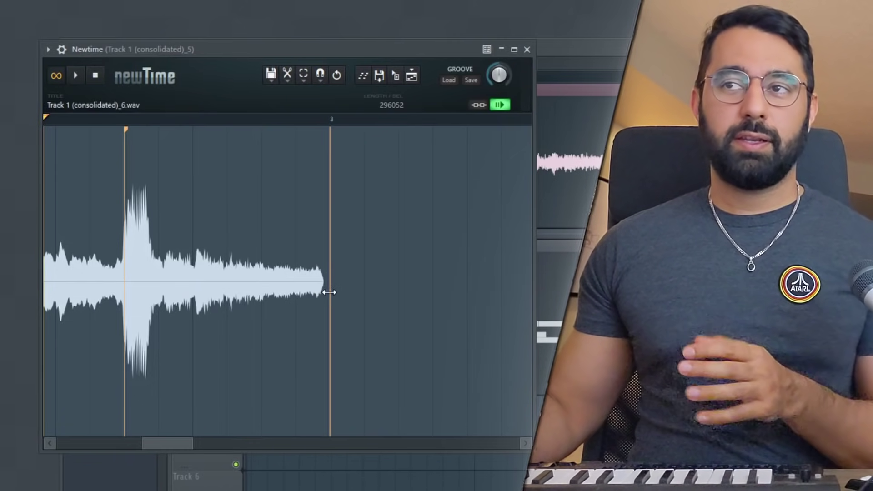
drag(329, 292, 336, 295)
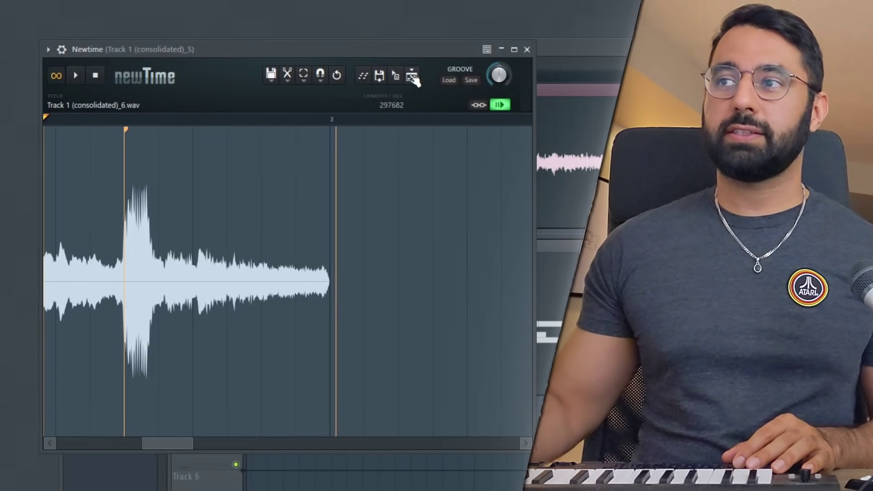
click(412, 76)
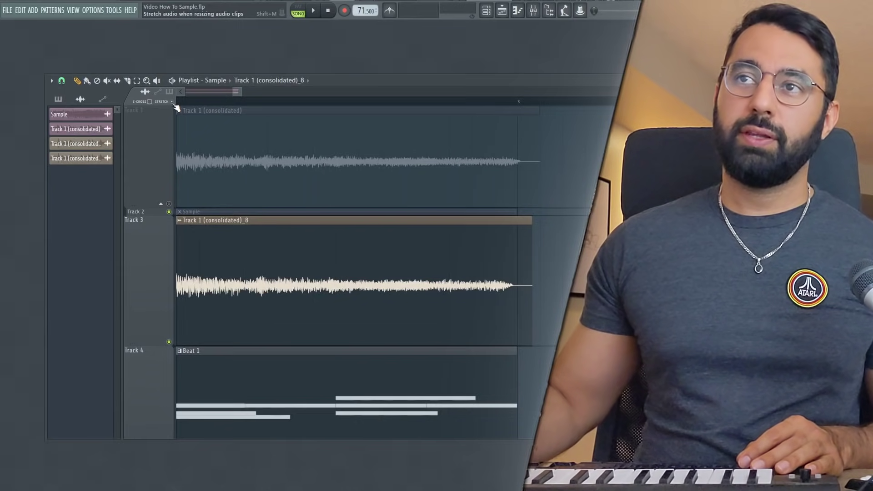
Step: Trim the new clip's tail and mute the original Track 1 audio
drag(531, 317, 521, 319)
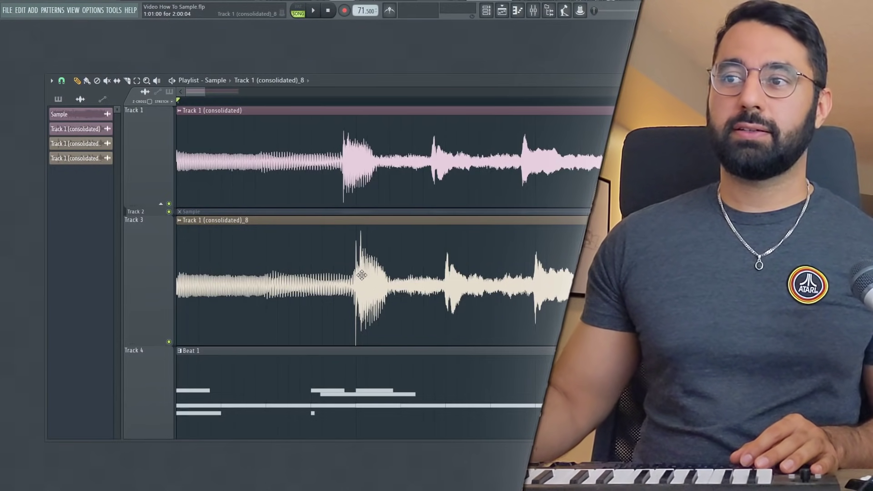
click(169, 204)
scroll(241, 182, down, 3)
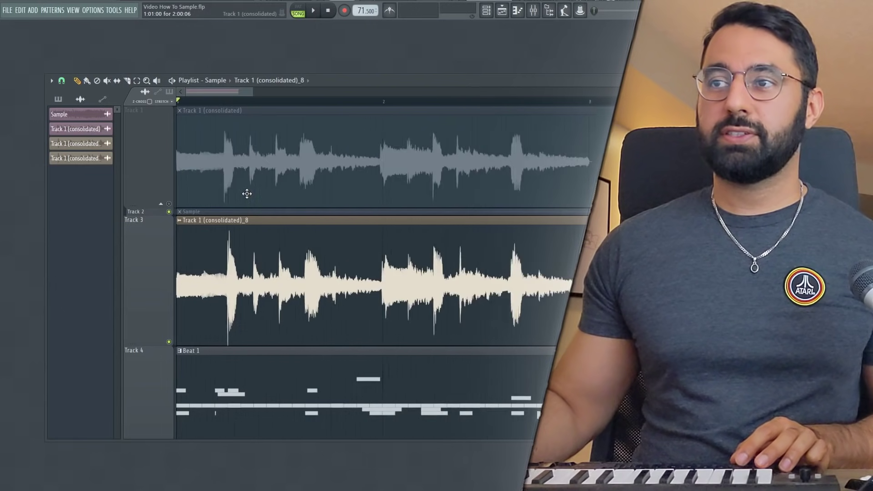
scroll(247, 194, down, 1)
Step: Audition the corrected loop, then select the Track 1 (consolidated) clip source
key(space)
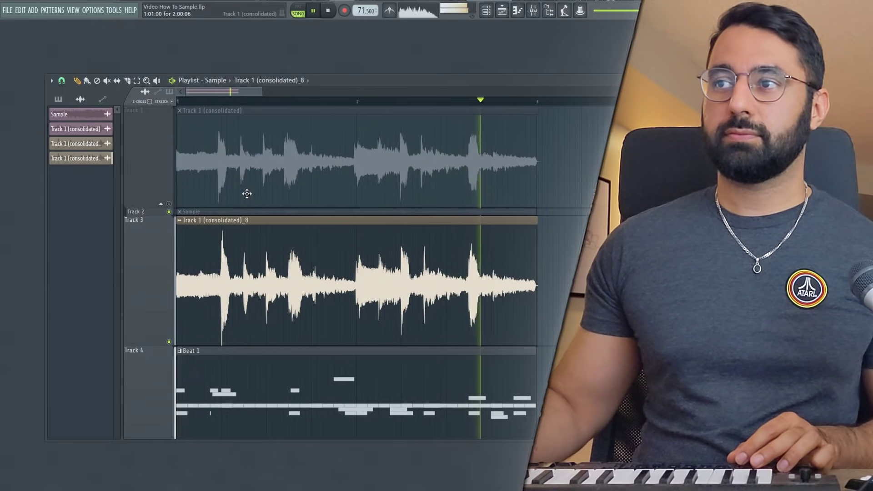
key(space)
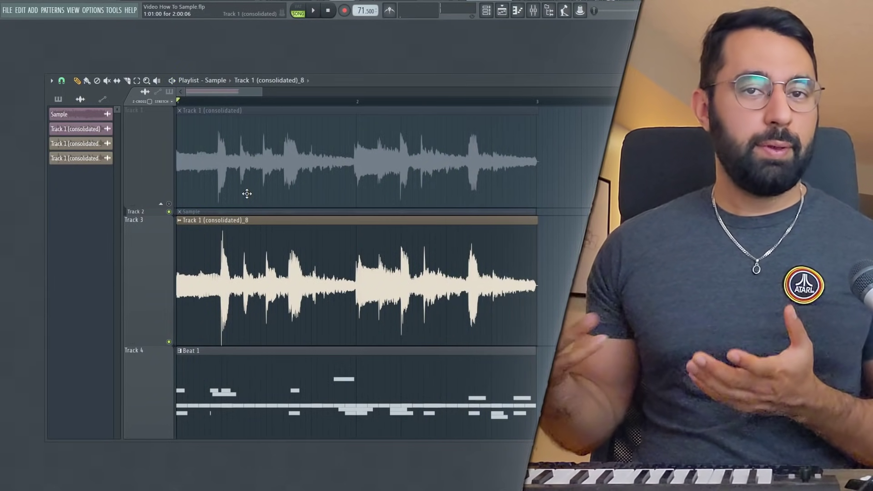
click(247, 194)
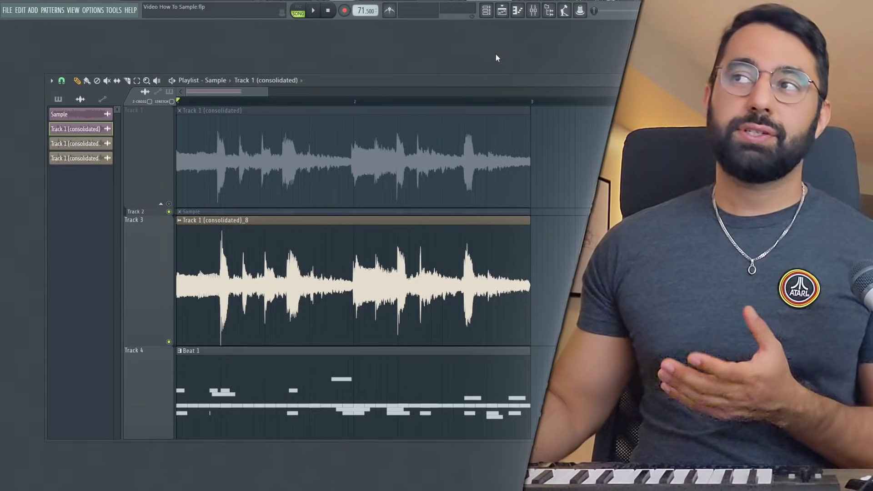
Step: Turn off the Newtime effect's slot on the sample's mixer insert
click(533, 10)
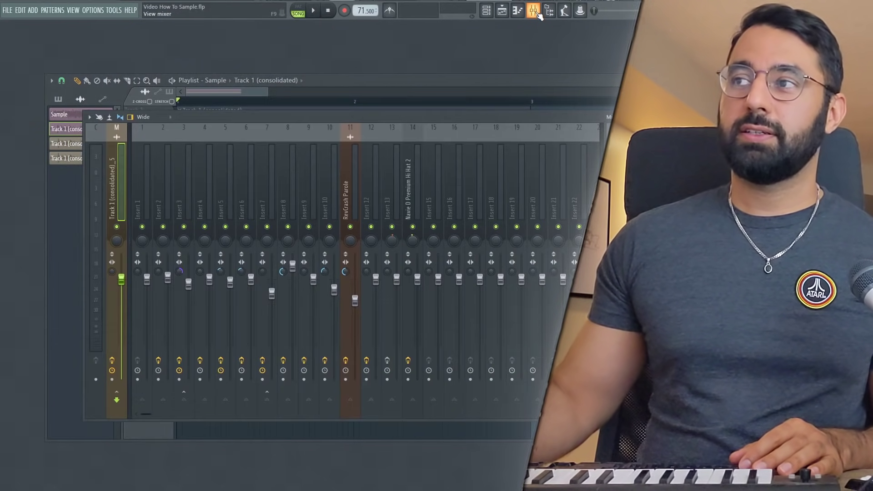
click(417, 138)
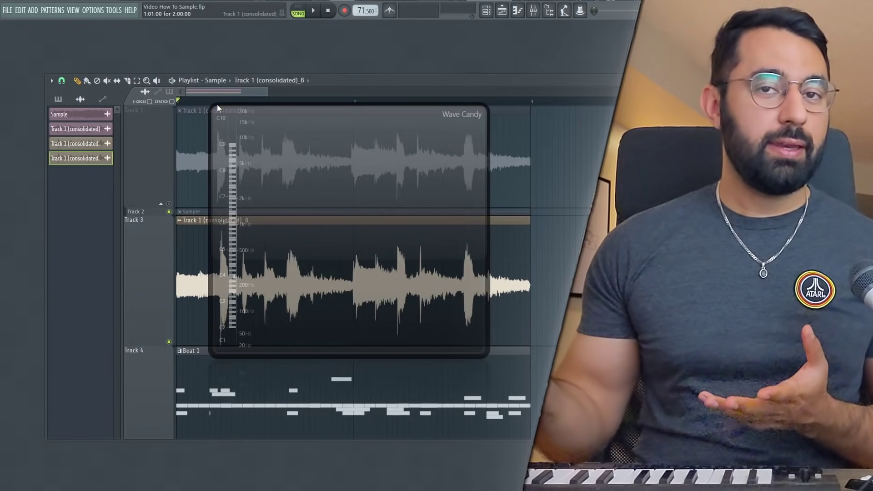
Step: Play the corrected loop briefly so Wave Candy draws its spectrogram
key(space)
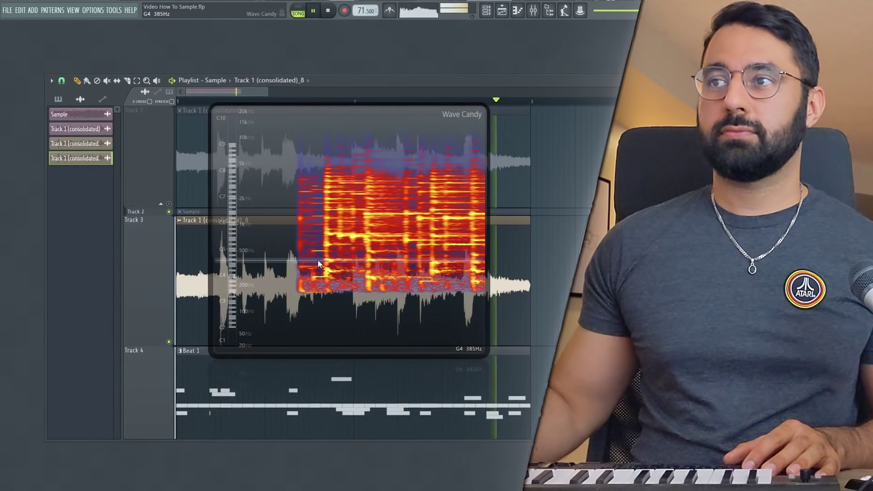
key(space)
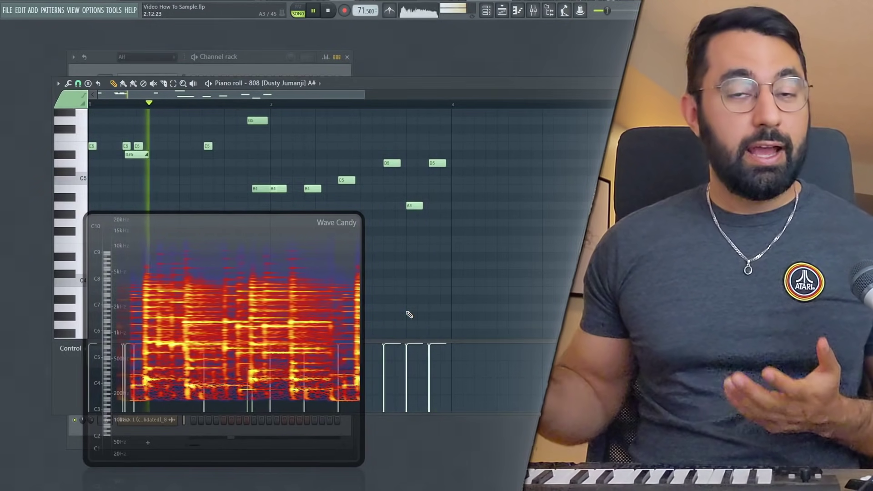
Step: Stop the loop's playback
key(space)
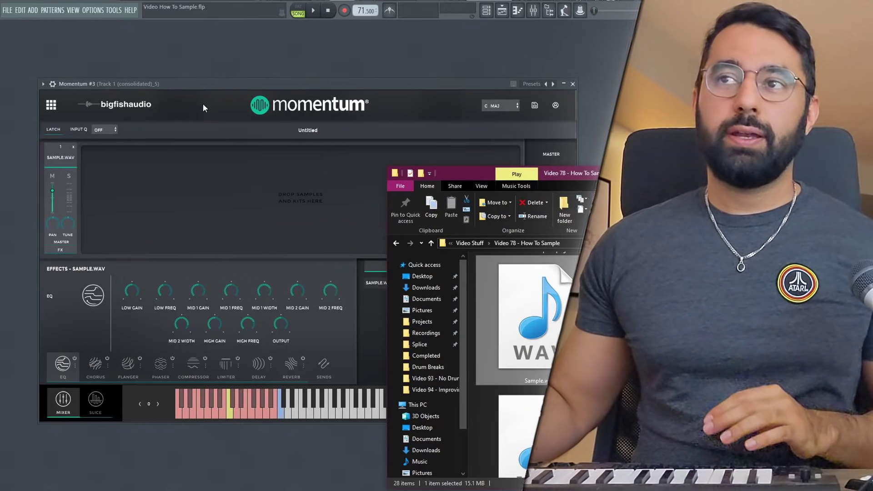
Step: Bring Momentum in front of File Explorer, showing SAMPLE.WAV in its samples list
click(207, 88)
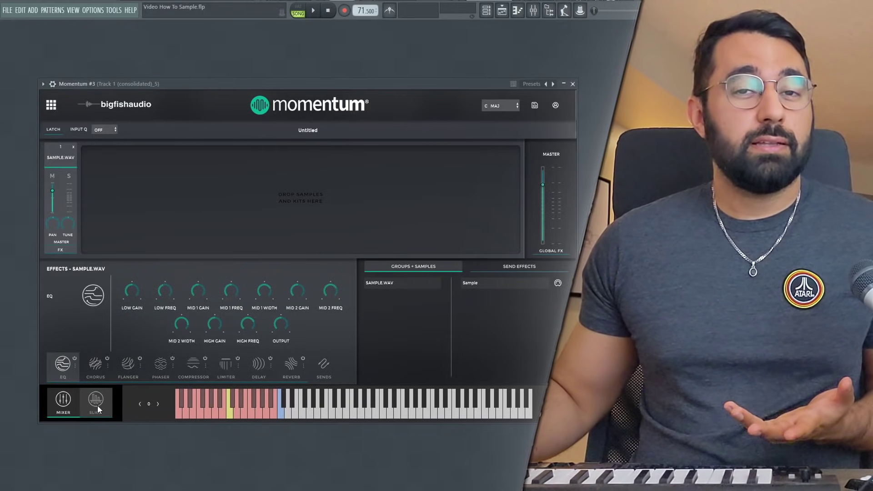
Step: Switch Momentum to its SLICE view to show the sample's chopped slices
click(96, 402)
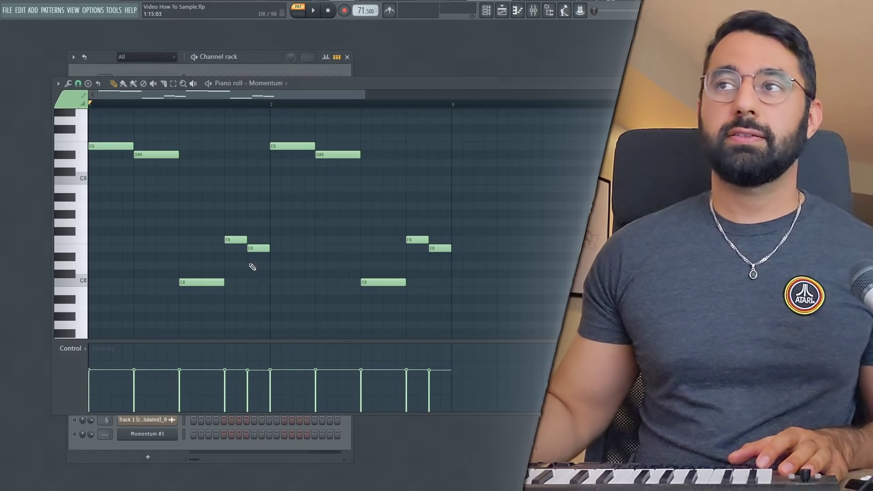
Step: Paint a Pitch effect across Momentum's slices and audition the pattern
key(space)
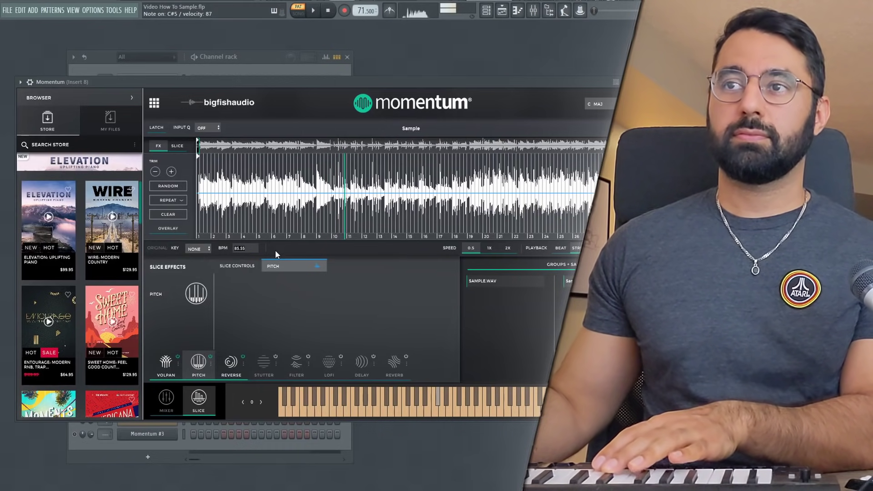
drag(201, 213, 593, 214)
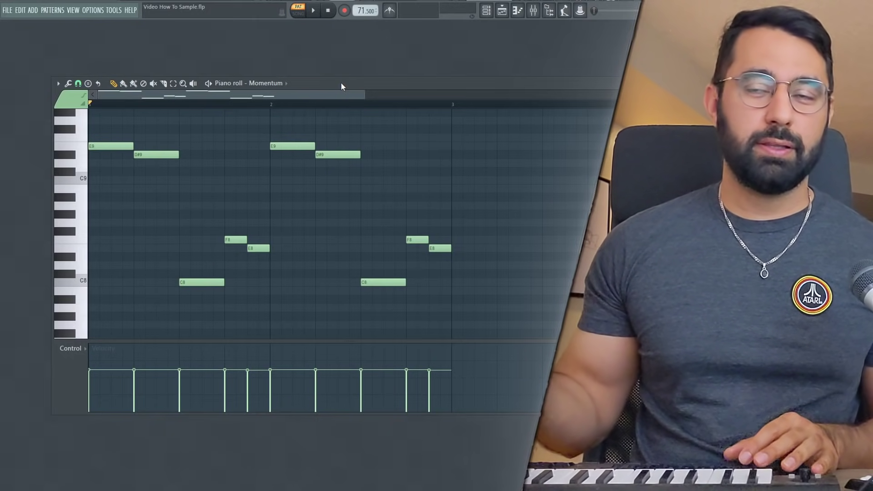
key(space)
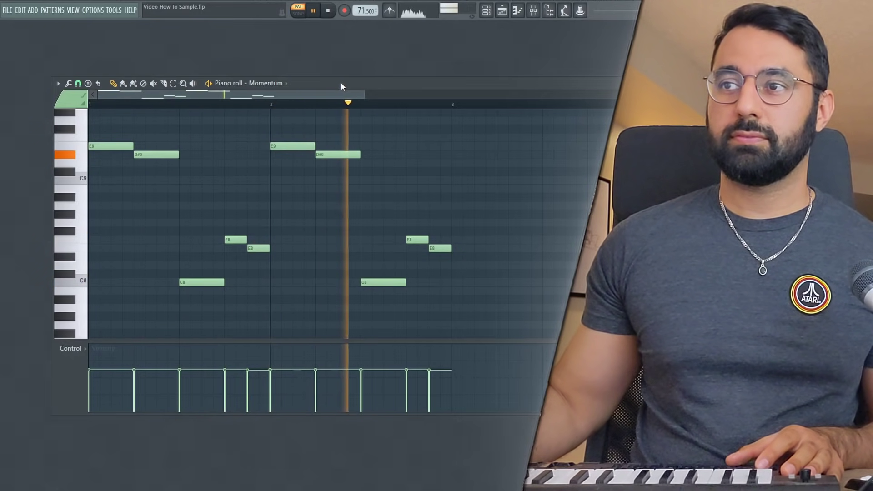
key(space)
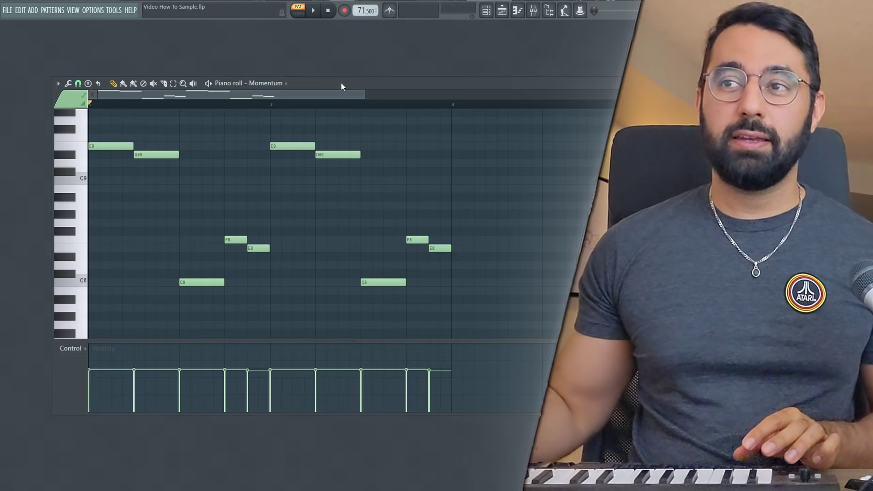
Step: Select both F8–E8 note pairs in the piano roll while the pattern plays
drag(231, 198, 269, 255)
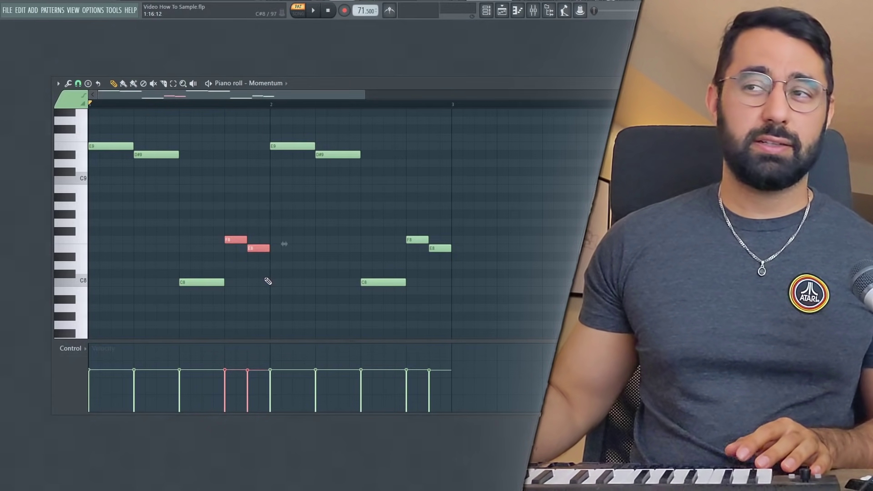
key(space)
drag(215, 229, 450, 257)
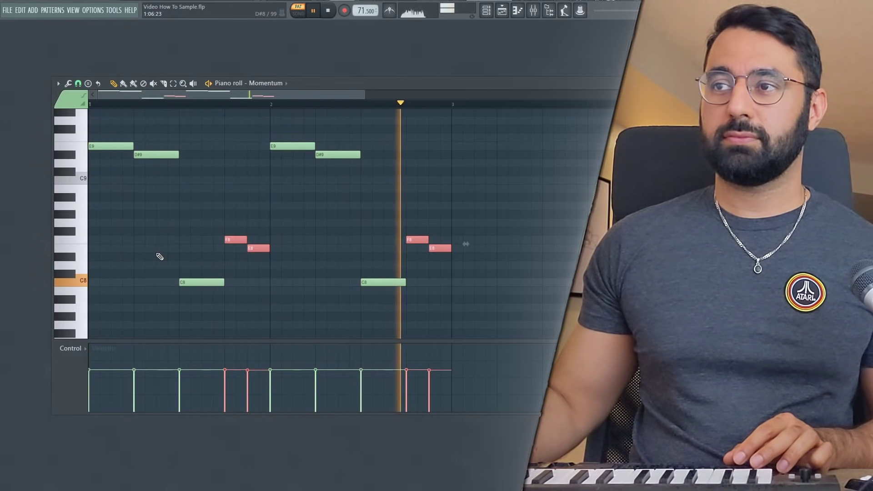
key(space)
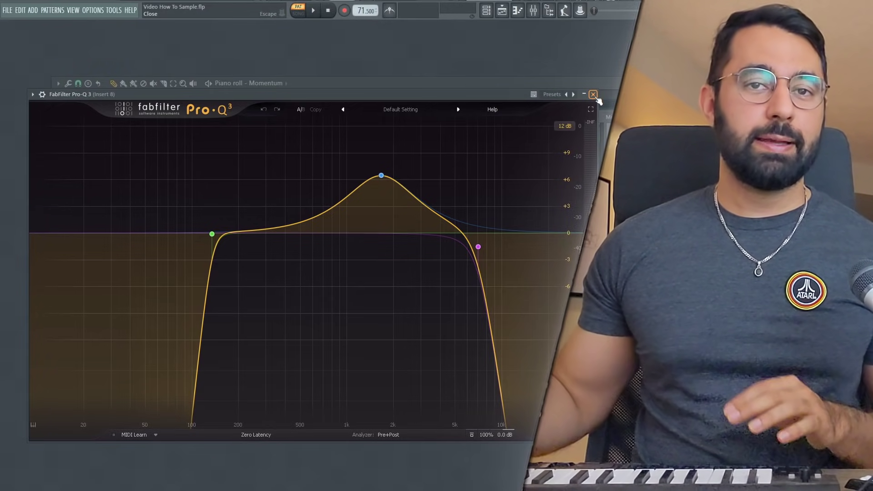
Step: Close the FabFilter Pro-Q 3 window to return to the Momentum piano roll
click(593, 95)
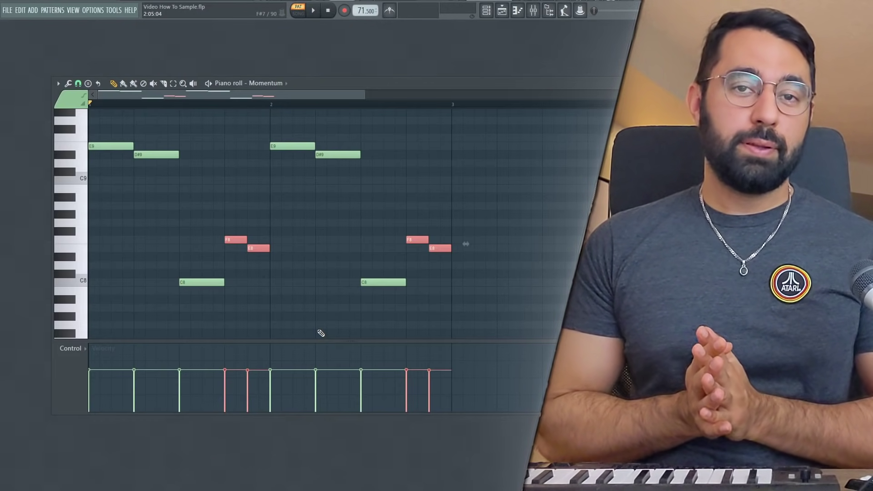